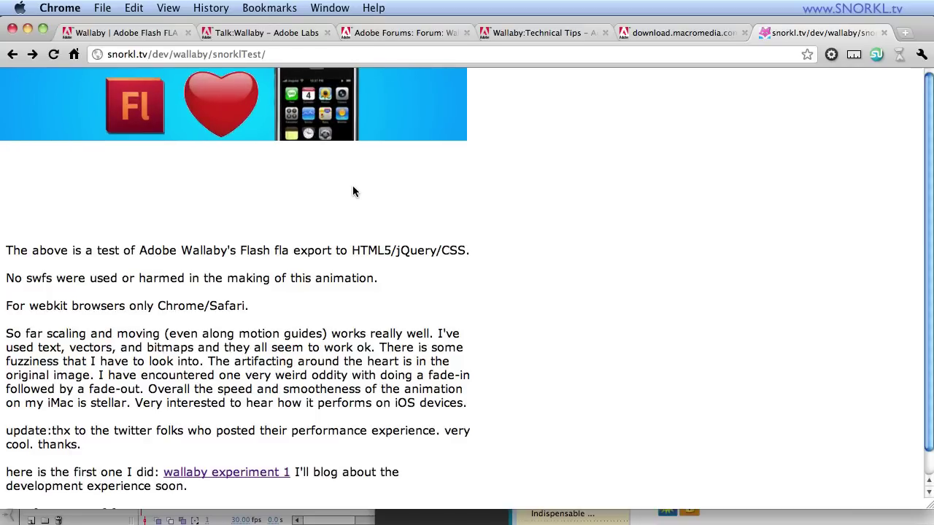
Open the 'wallaby experiment 1' link on snorkl.tv to view the looping WALLABY banner demo
click(226, 472)
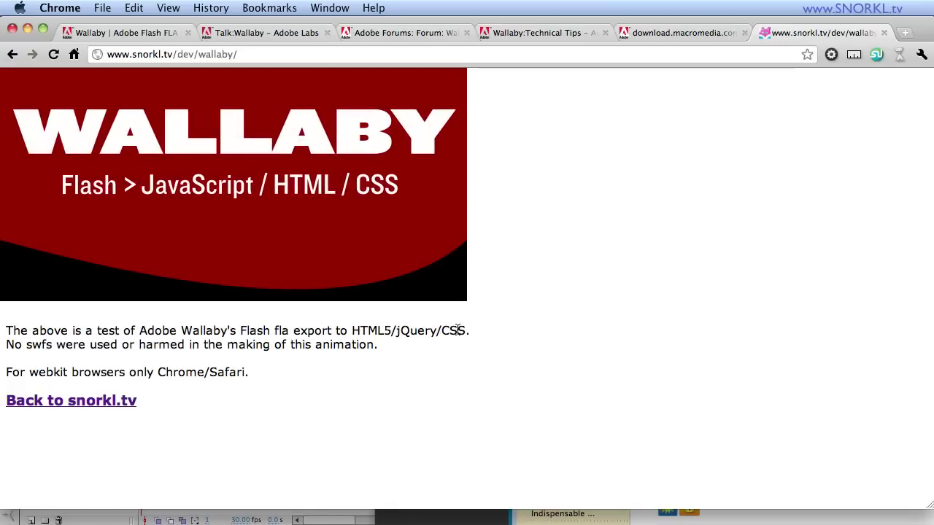
Switch to the 'Wallaby | Adobe Flash FLA' Adobe Labs tab describing FLA-to-HTML conversion
click(149, 33)
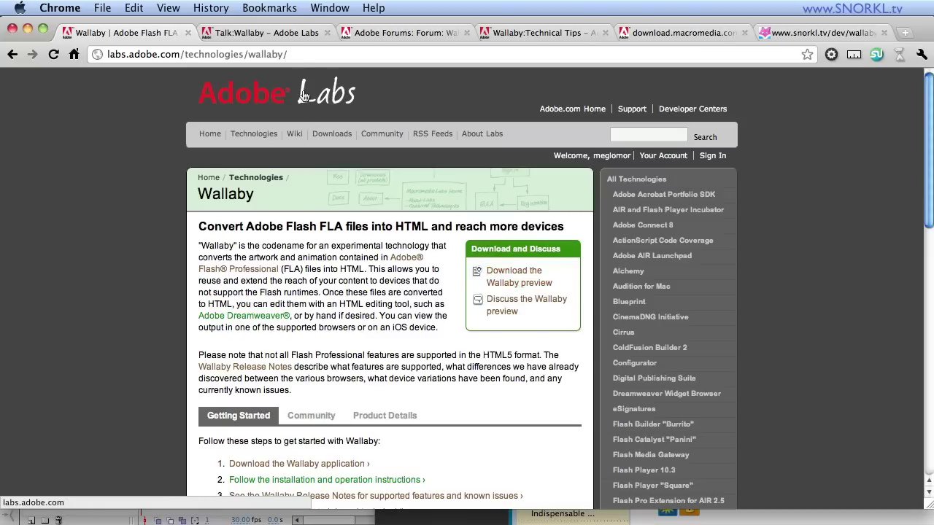
Go from Talk:Wallaby back to Wallaby#Release_Notes and scroll through its Features and Support table
click(287, 33)
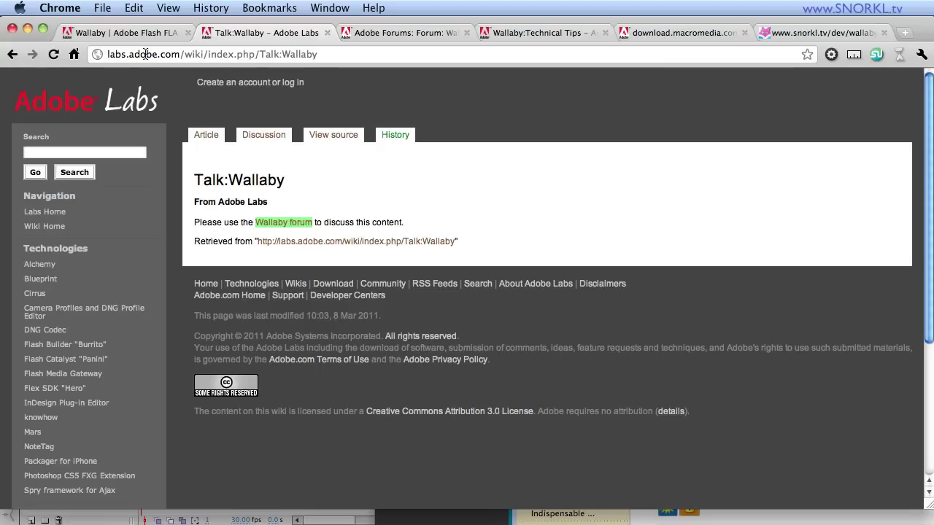
click(12, 57)
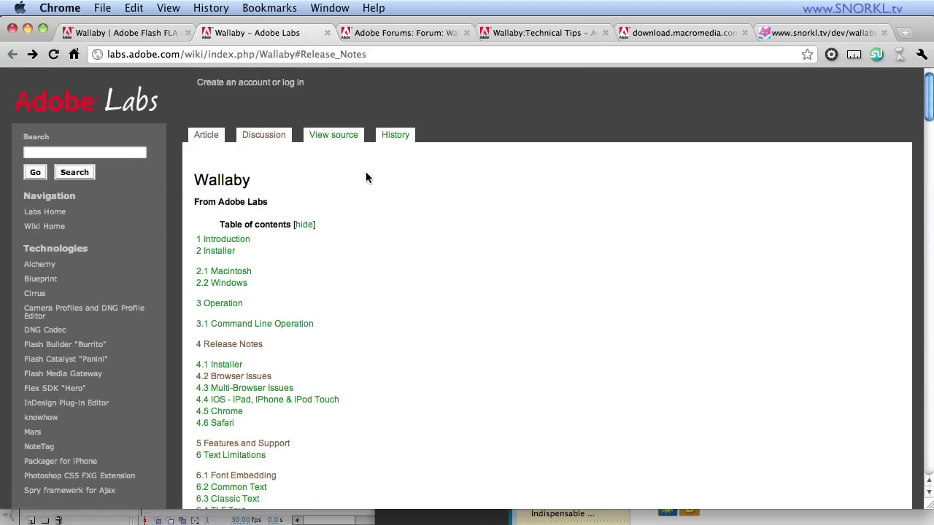
scroll(353, 341, down, 10)
scroll(358, 340, down, 15)
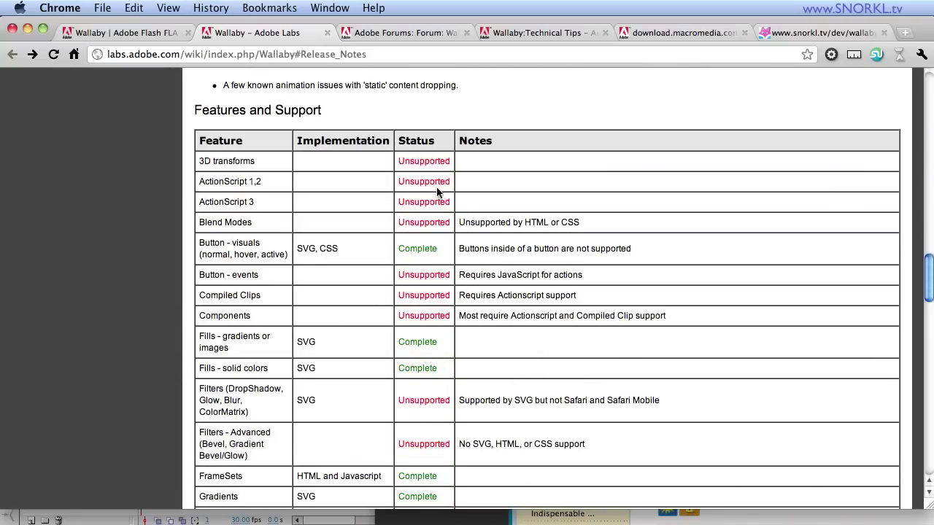
scroll(431, 294, down, 10)
scroll(443, 327, down, 5)
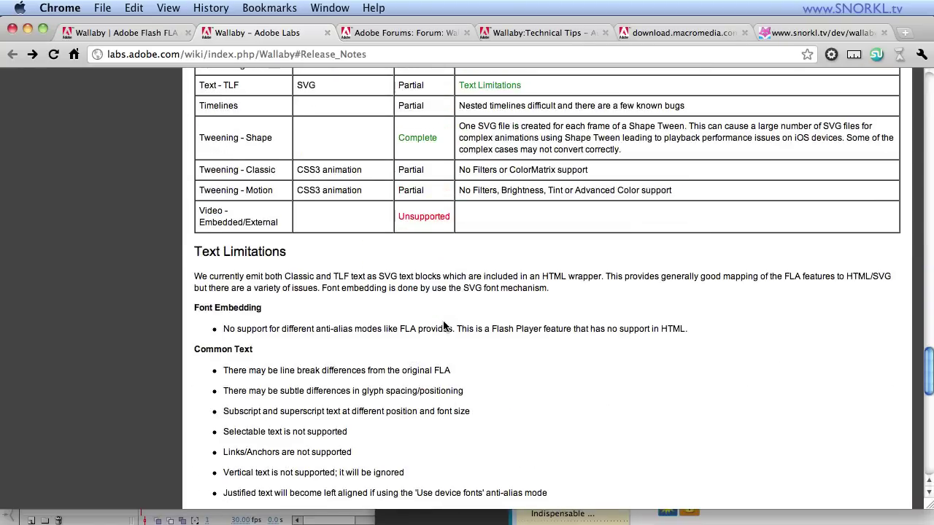
scroll(455, 326, up, 6)
scroll(518, 327, up, 12)
scroll(524, 326, down, 5)
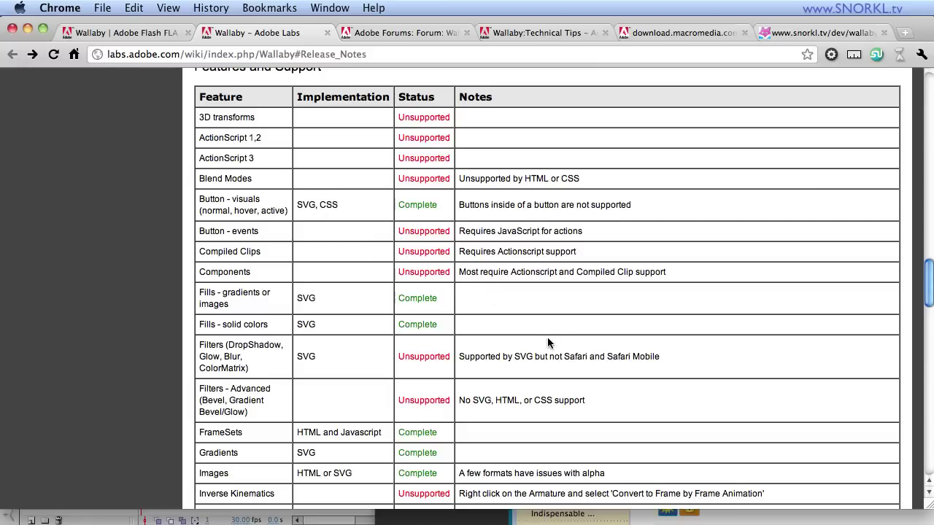
scroll(547, 333, up, 20)
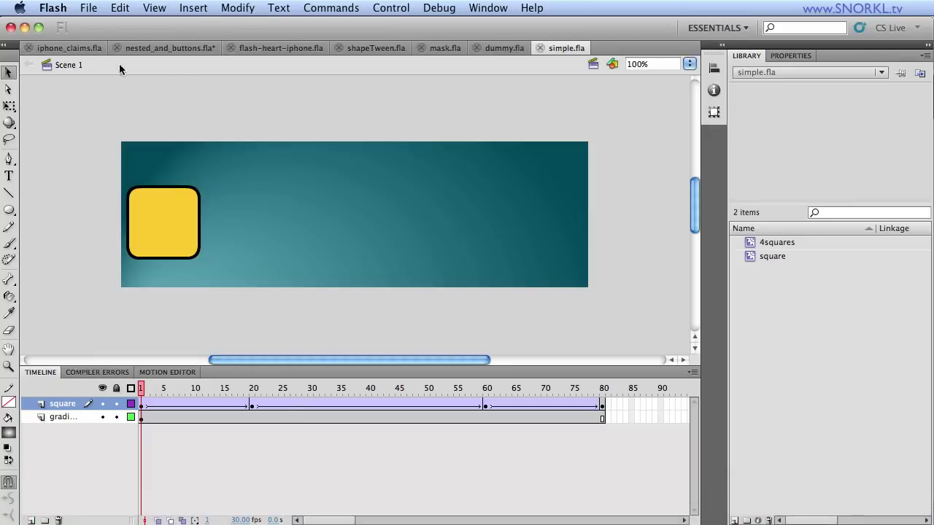
click(69, 45)
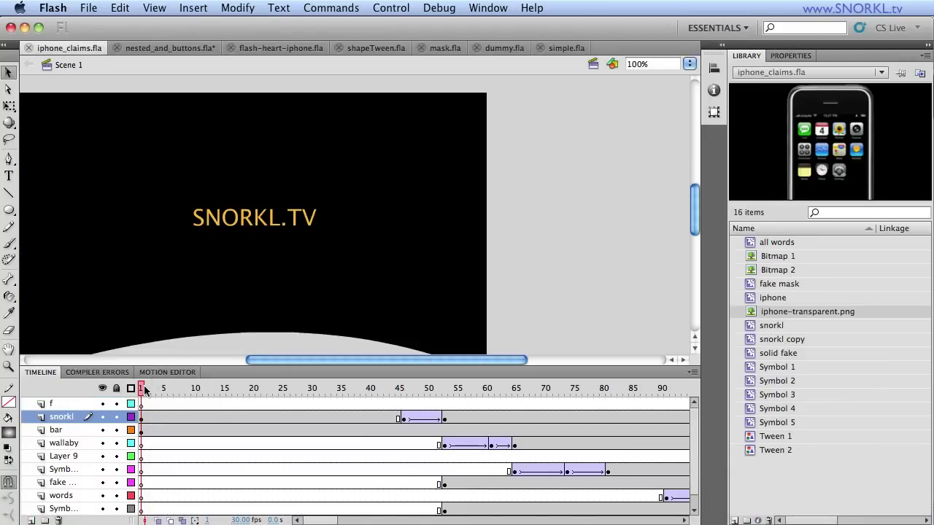
drag(144, 390, 140, 409)
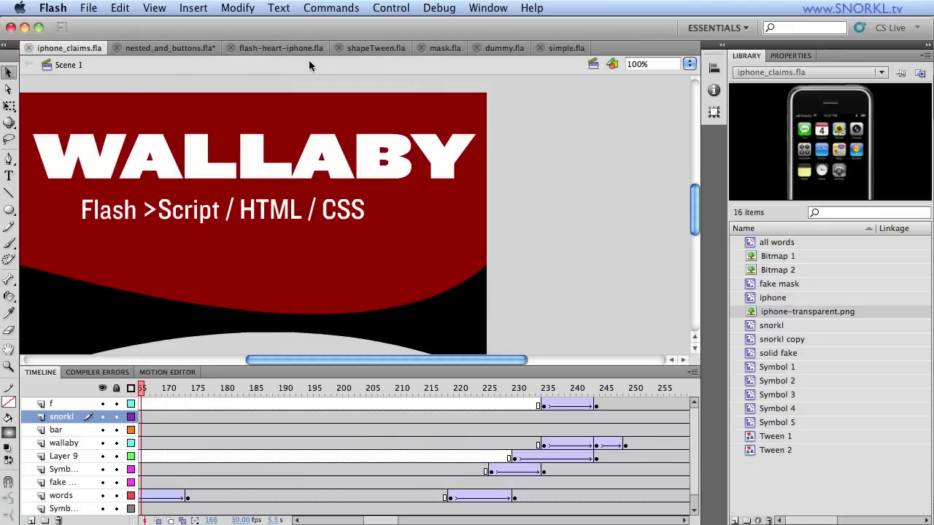
click(558, 48)
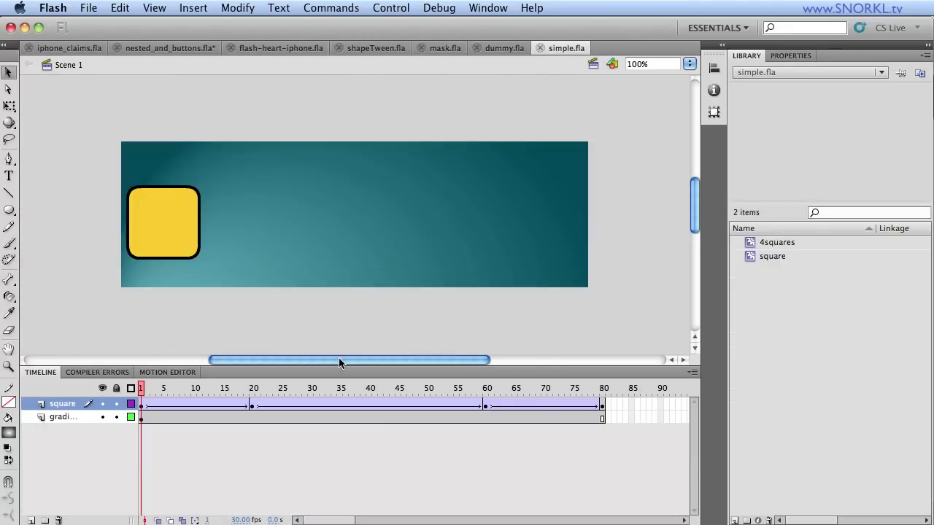
mouse_move(142, 388)
mouse_down()
mouse_move(603, 388)
mouse_move(163, 388)
mouse_move(125, 379)
mouse_up()
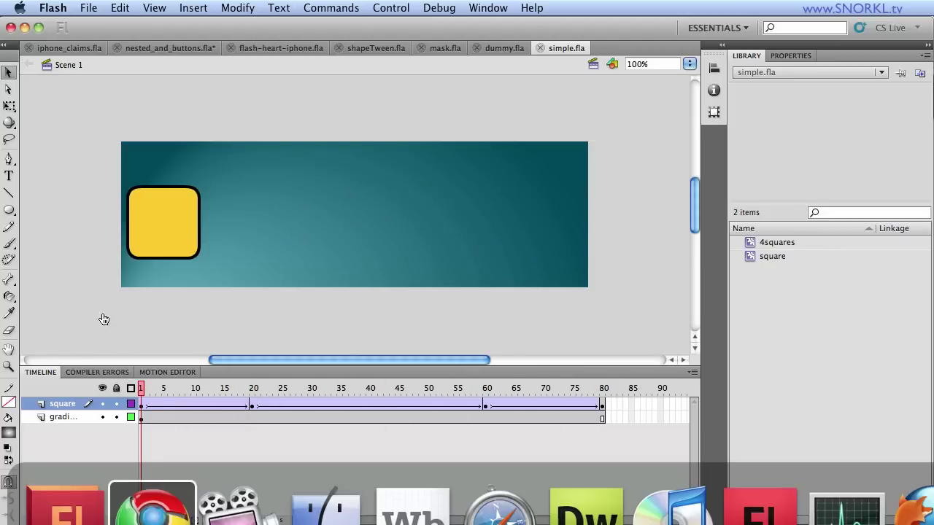
In Wallaby, choose simple.fla from wallaby_demos/simple_demo as the source file
click(394, 492)
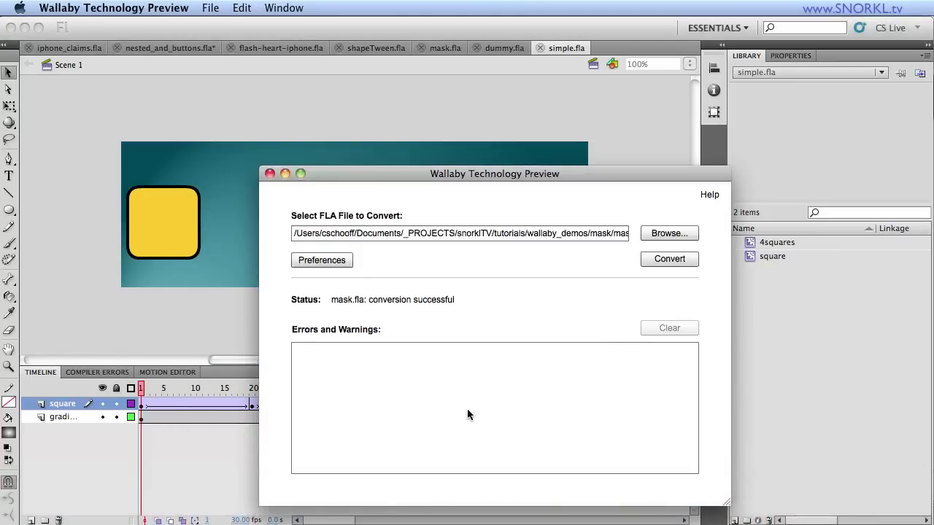
click(665, 235)
drag(923, 214, 510, 192)
click(516, 211)
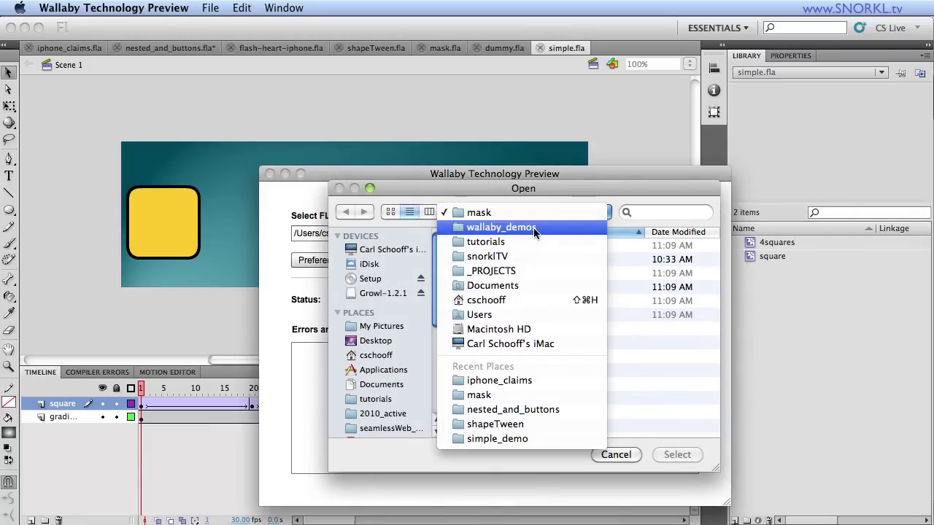
click(533, 227)
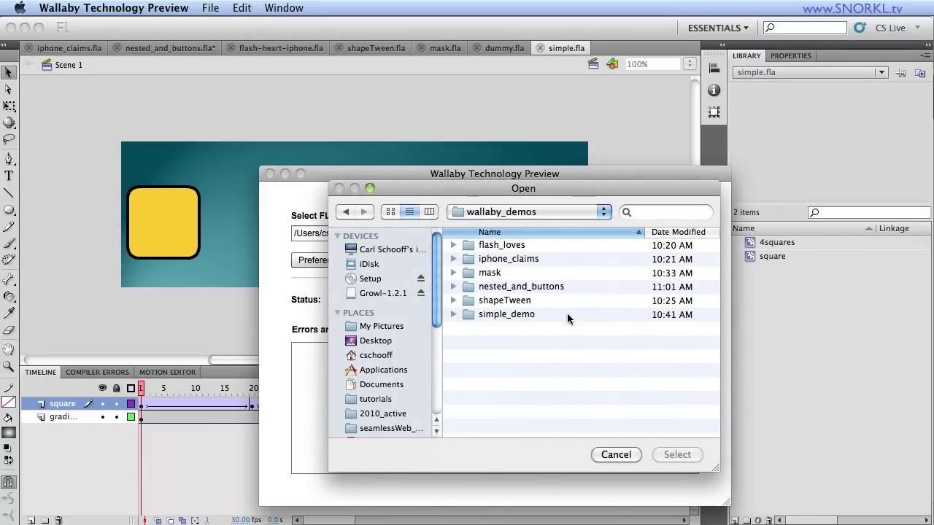
double_click(489, 315)
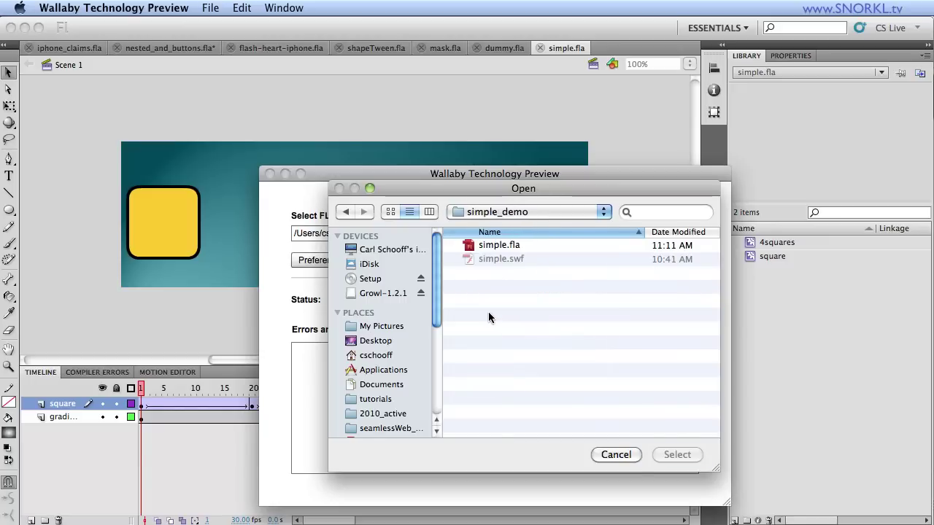
click(514, 248)
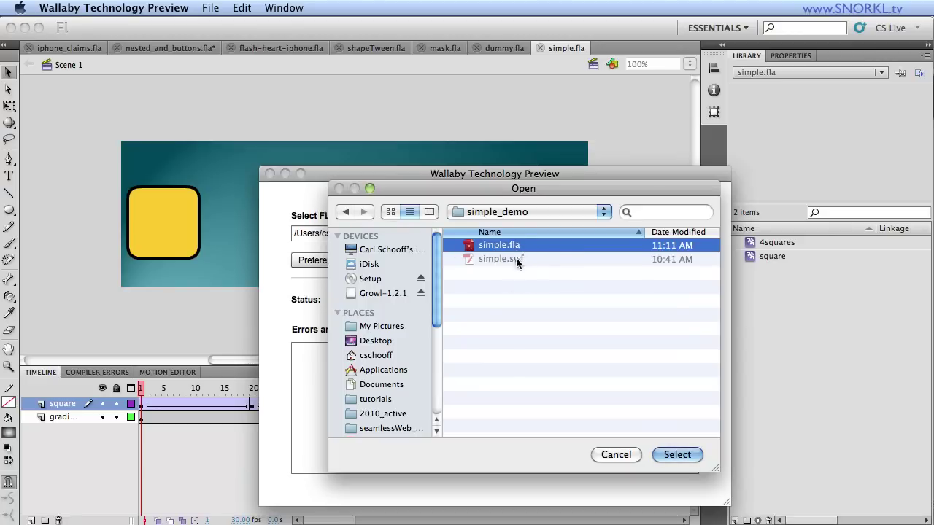
click(677, 455)
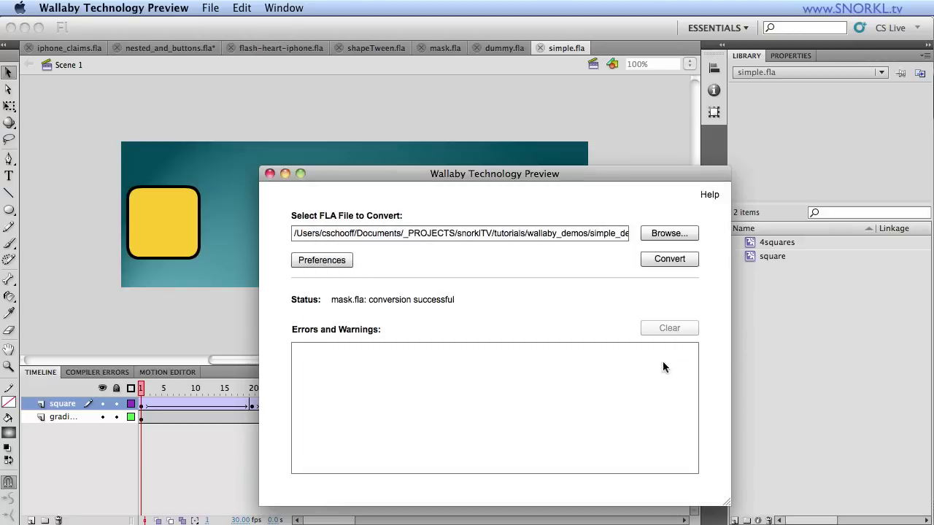
Convert simple.fla and save the output as simple.html
click(655, 259)
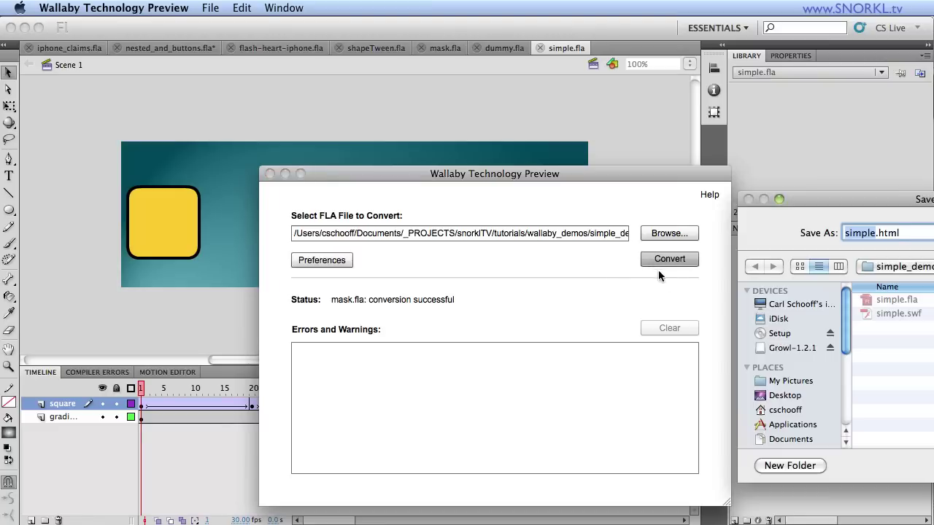
click(760, 186)
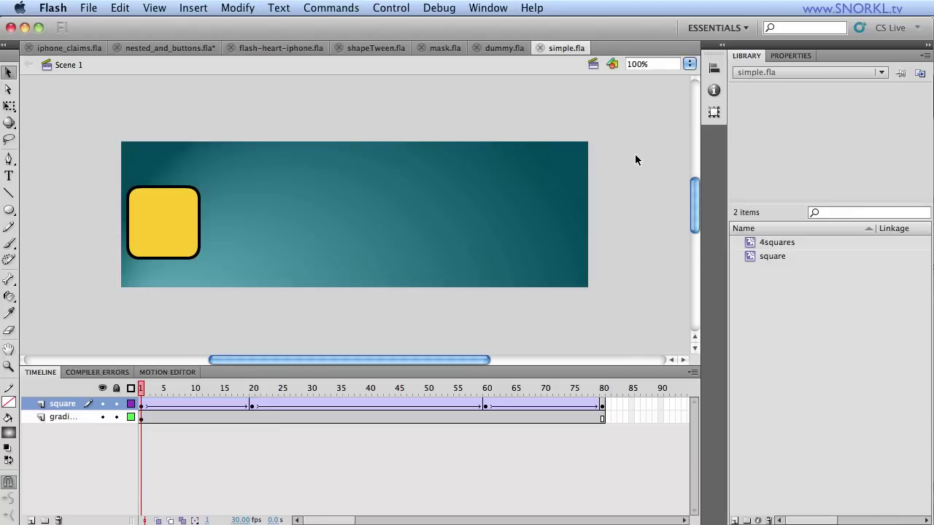
click(170, 508)
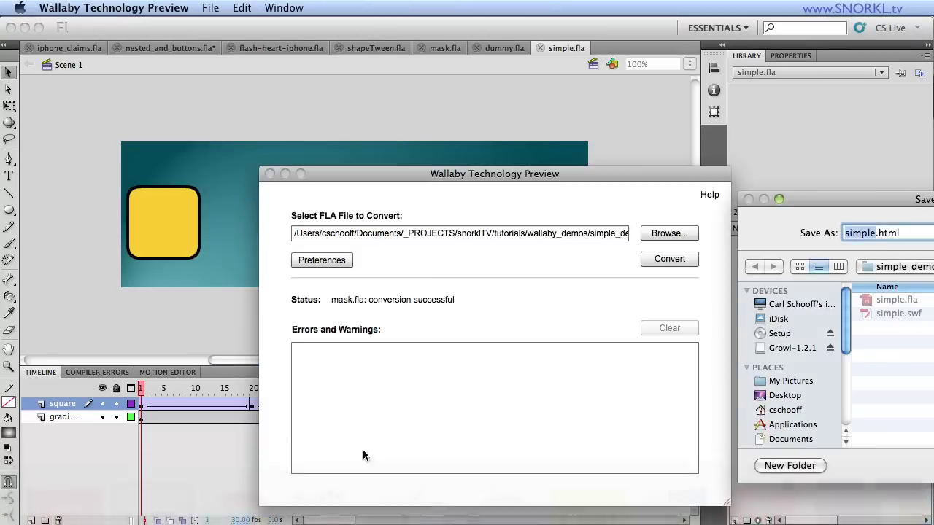
drag(903, 208, 327, 173)
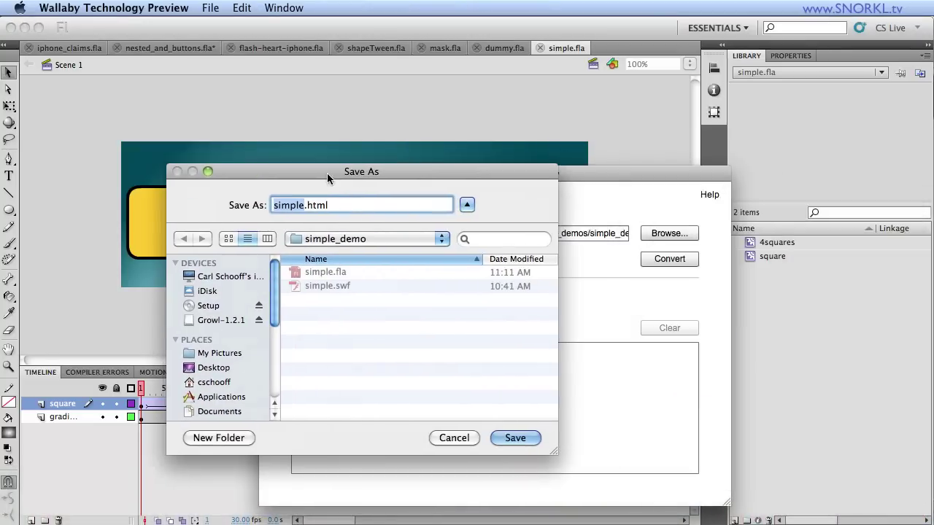
click(513, 437)
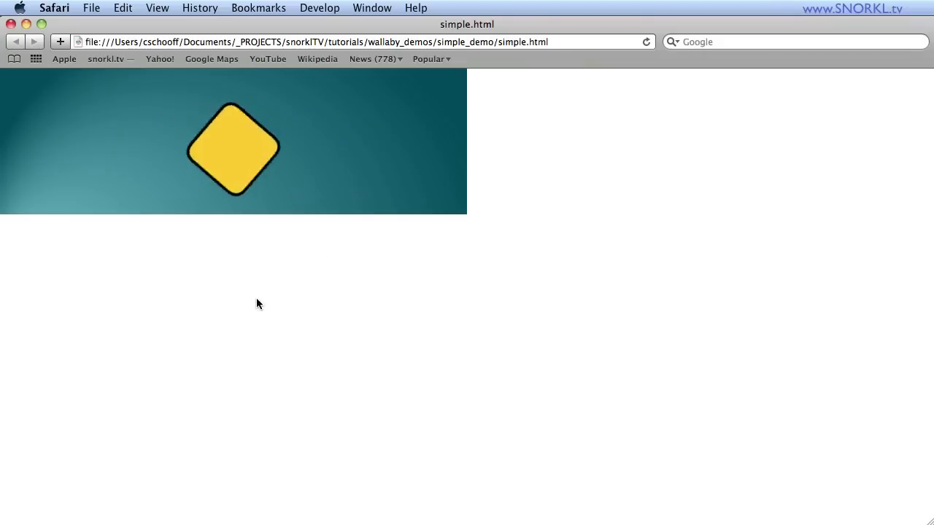
Open Web Inspector on simple.html and view its Resources panel sorted by Size
right_click(208, 276)
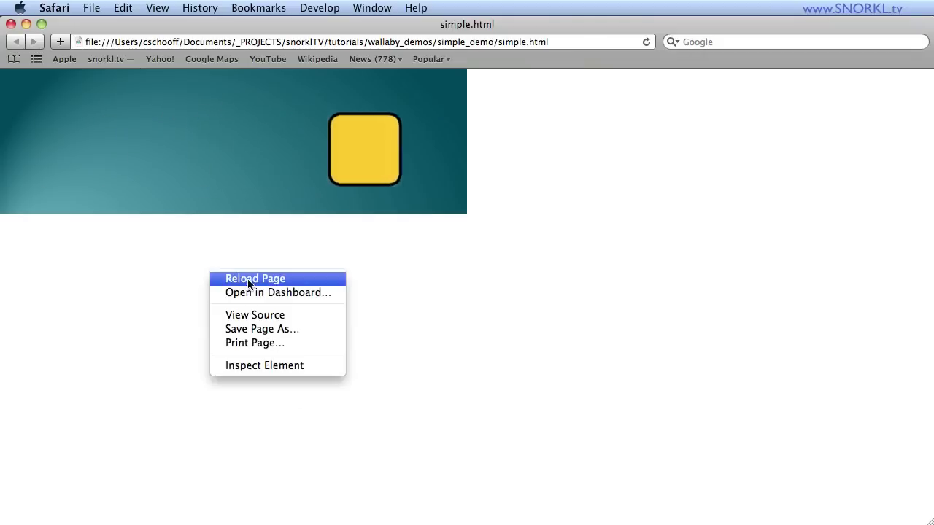
click(270, 363)
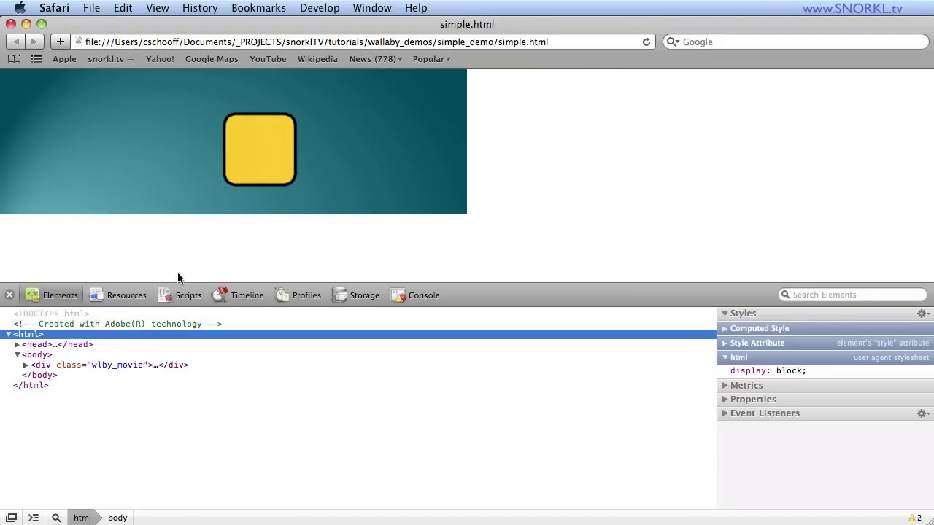
click(116, 298)
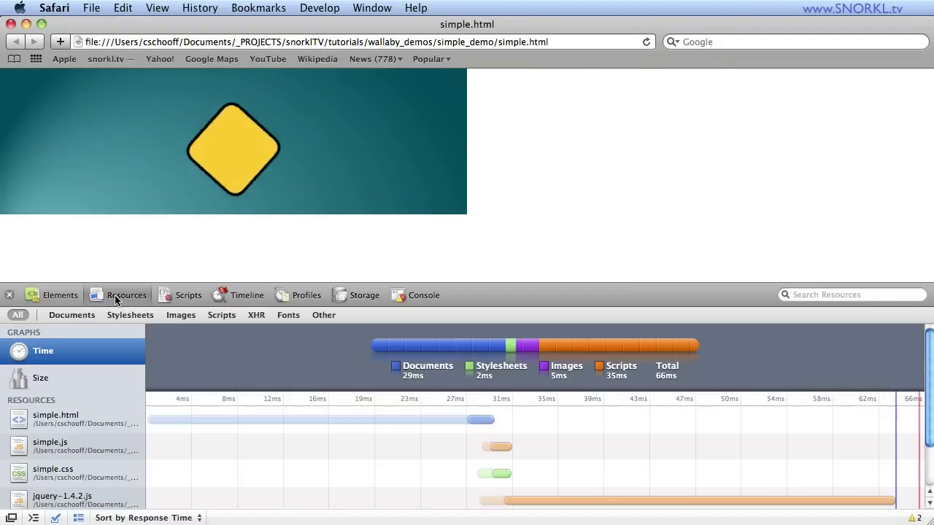
click(43, 381)
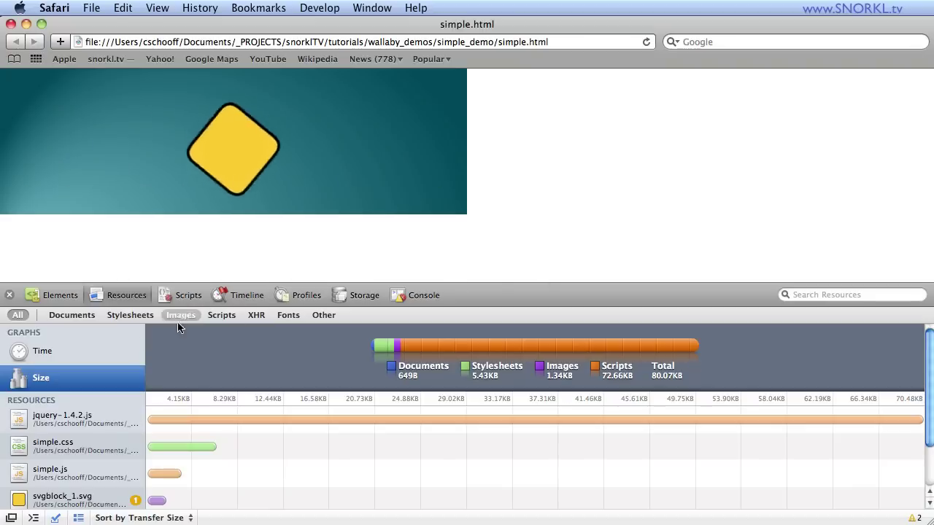
scroll(110, 429, down, 3)
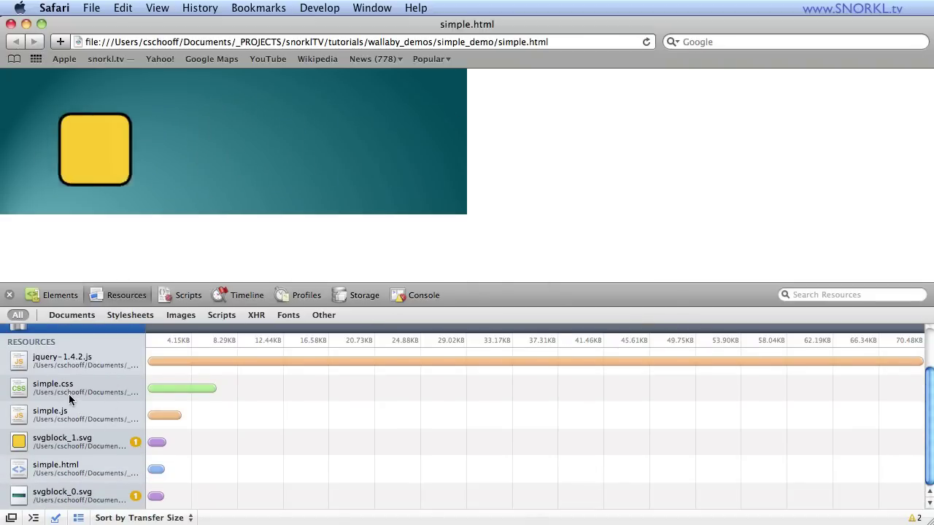
Review the generated simple.css, simple.js, svgblock_1.svg and svgblock_0.svg resources
click(73, 391)
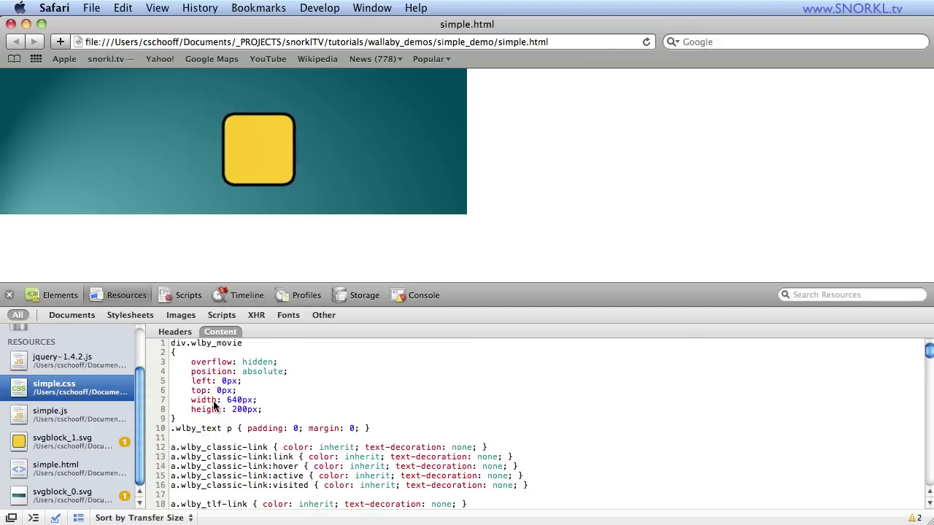
scroll(231, 410, down, 8)
click(97, 418)
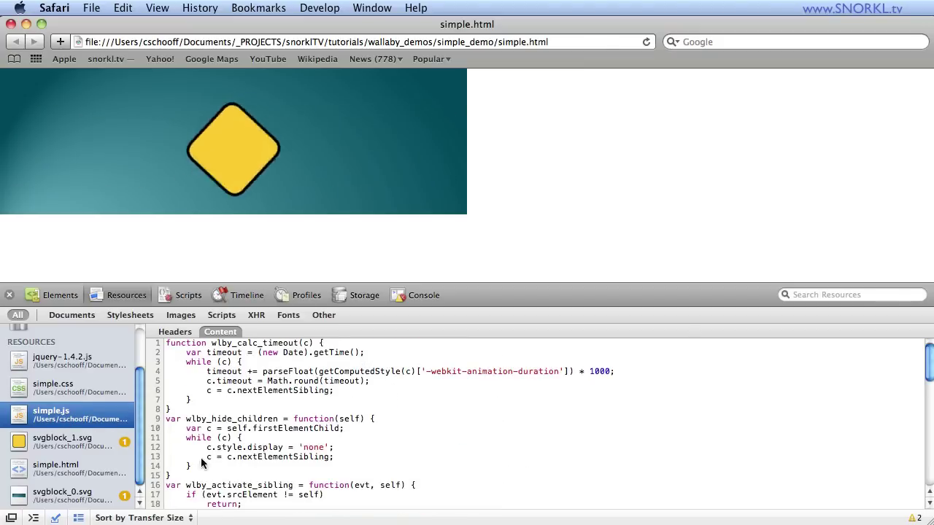
scroll(228, 424, down, 1)
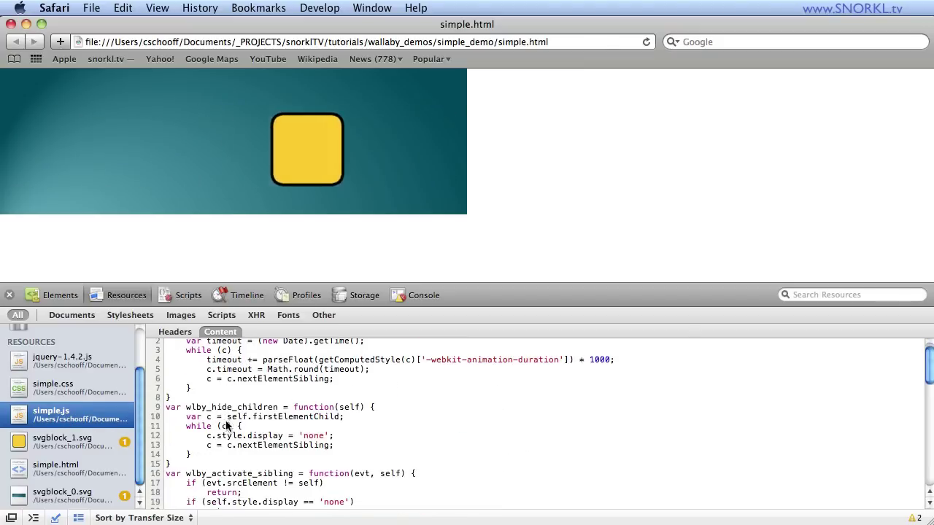
click(67, 443)
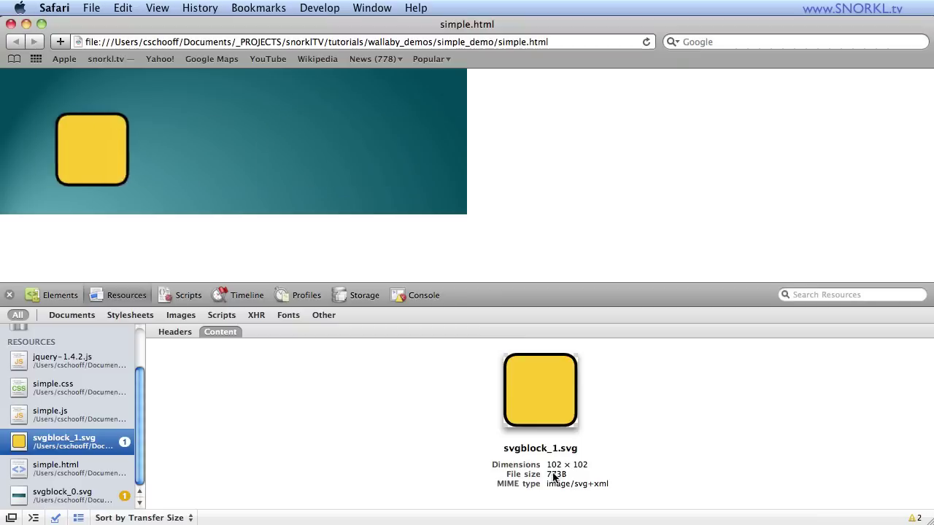
click(59, 497)
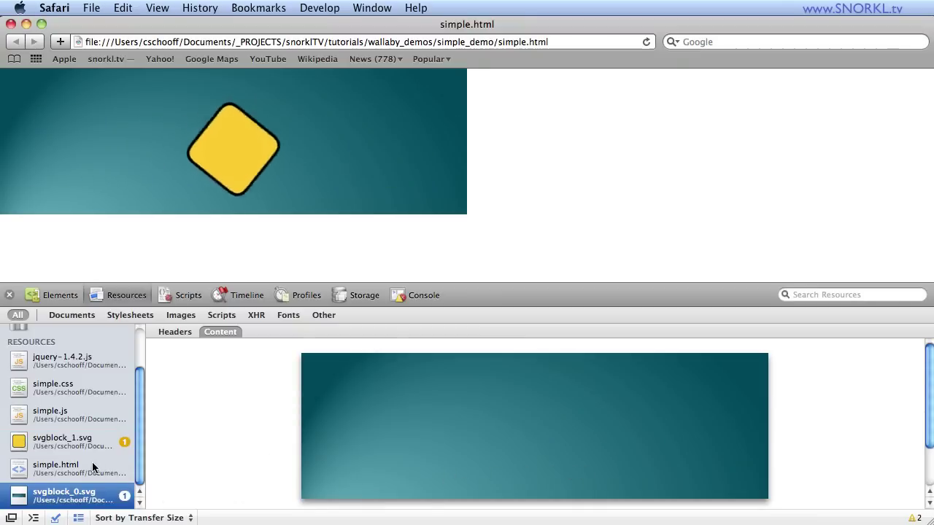
View the simple.html page source, then return to Flash showing simple.fla
click(89, 467)
scroll(323, 411, down, 1)
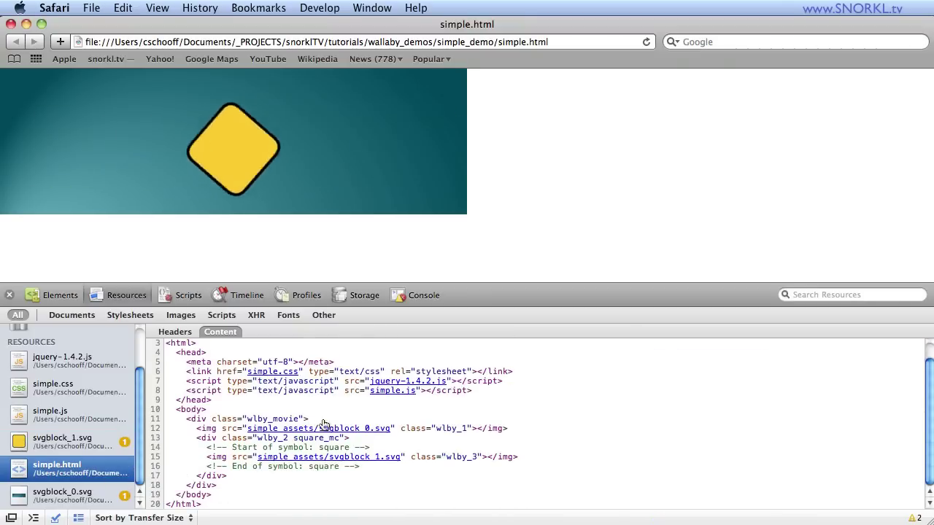
scroll(323, 411, up, 1)
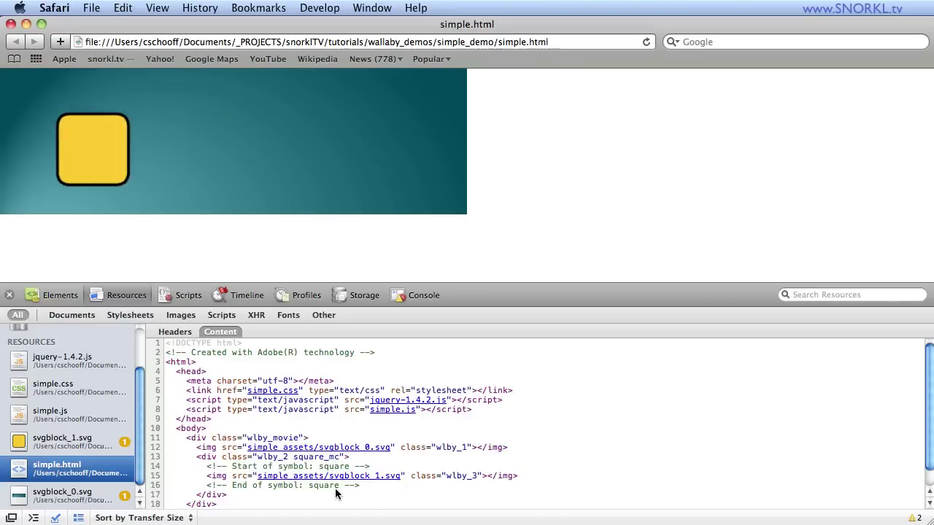
click(527, 247)
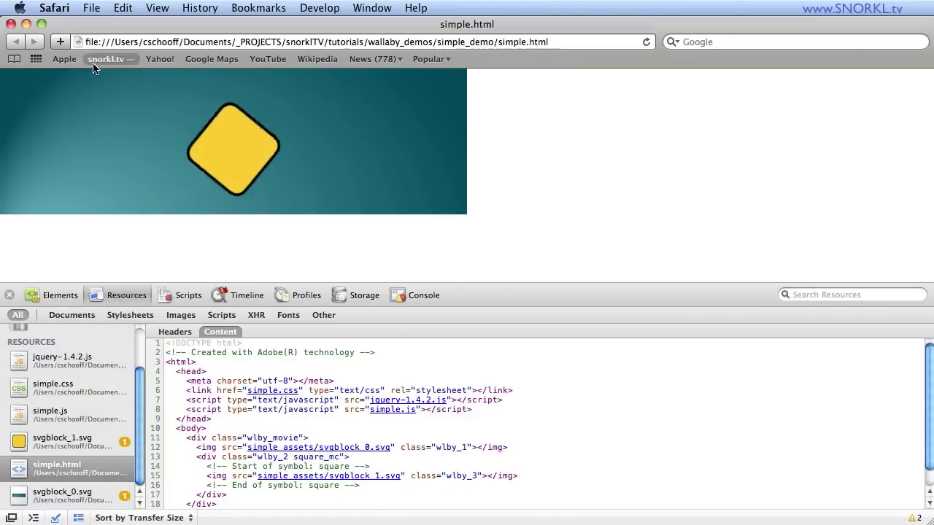
click(240, 502)
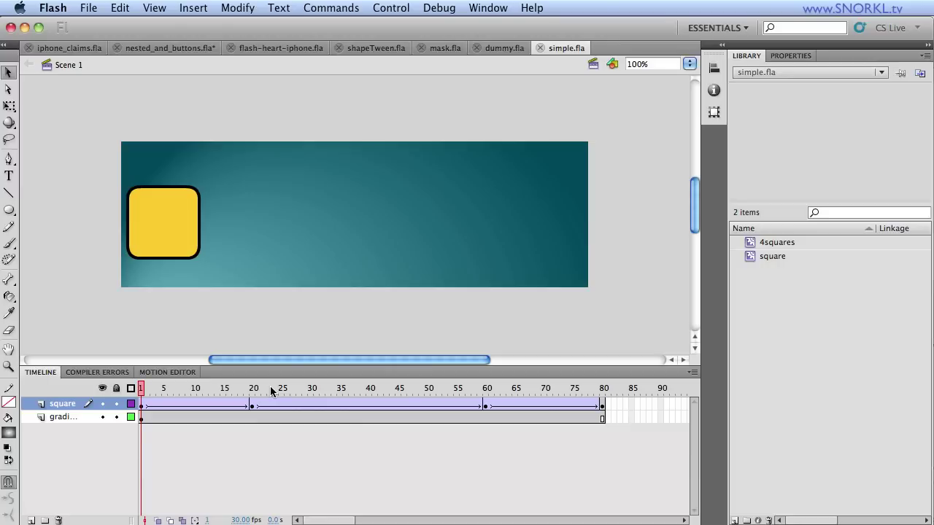
Switch to mask.fla and scrub the timeline to see the glow sweep across TEXT MASK
click(435, 53)
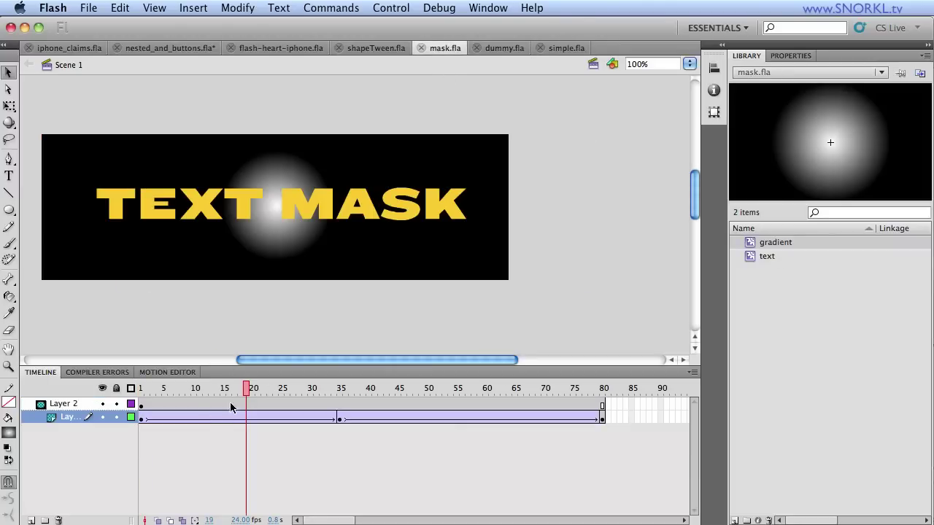
drag(254, 394, 141, 393)
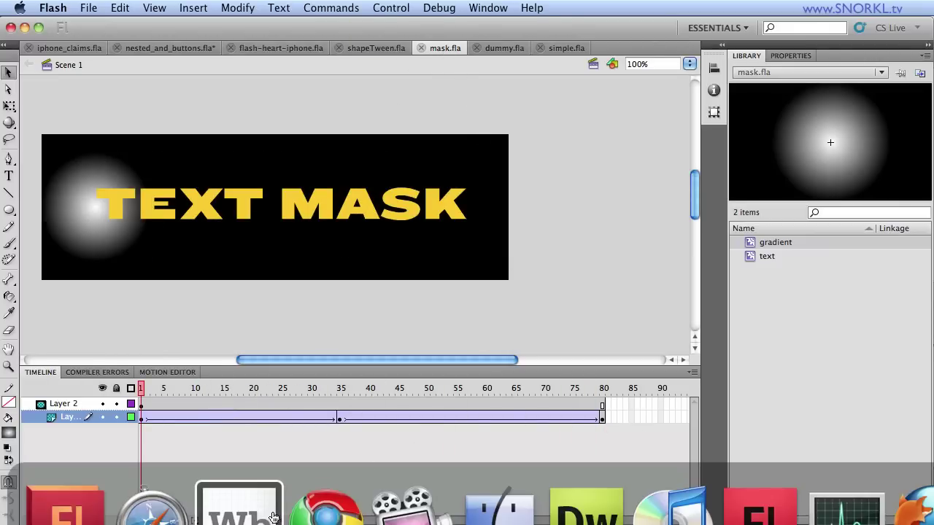
Convert wallaby_demos/mask/mask.fla in Wallaby and save it as mask.html, replacing the old file
click(248, 511)
click(671, 235)
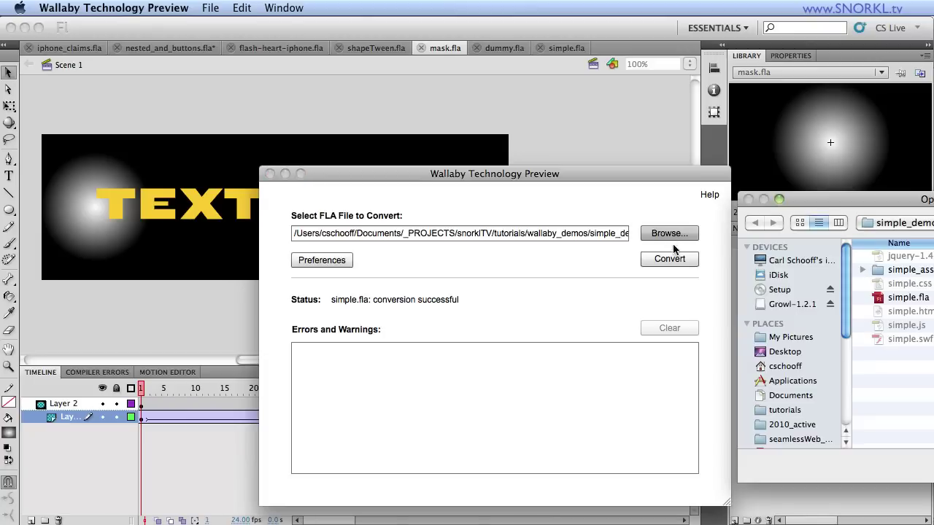
drag(837, 197, 441, 147)
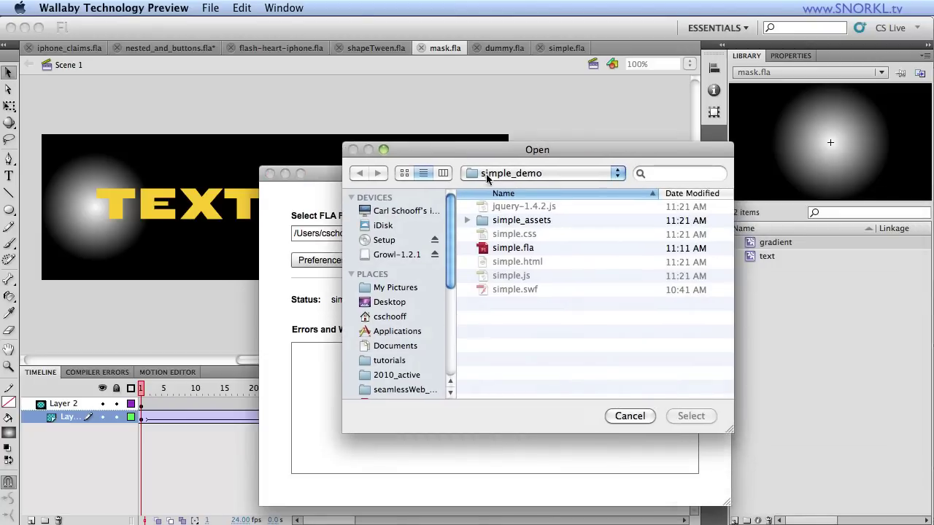
click(542, 173)
click(537, 187)
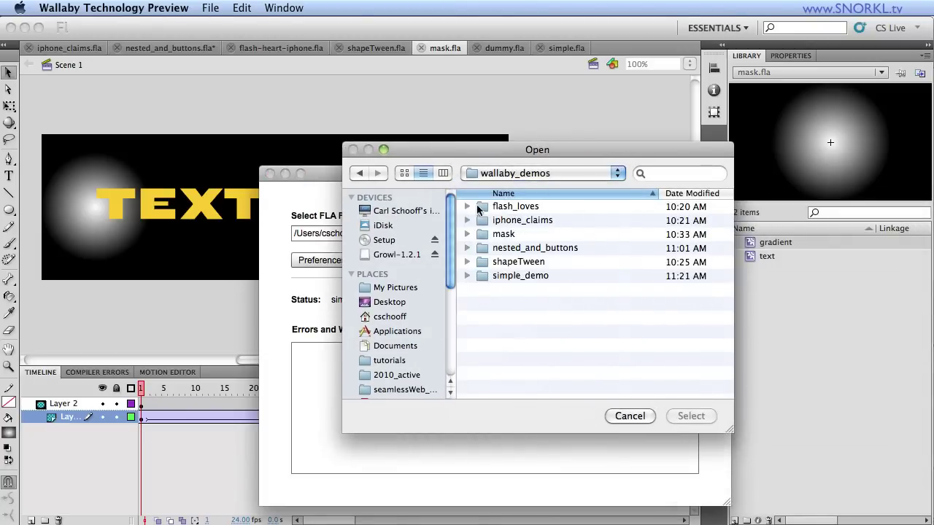
double_click(509, 236)
click(506, 249)
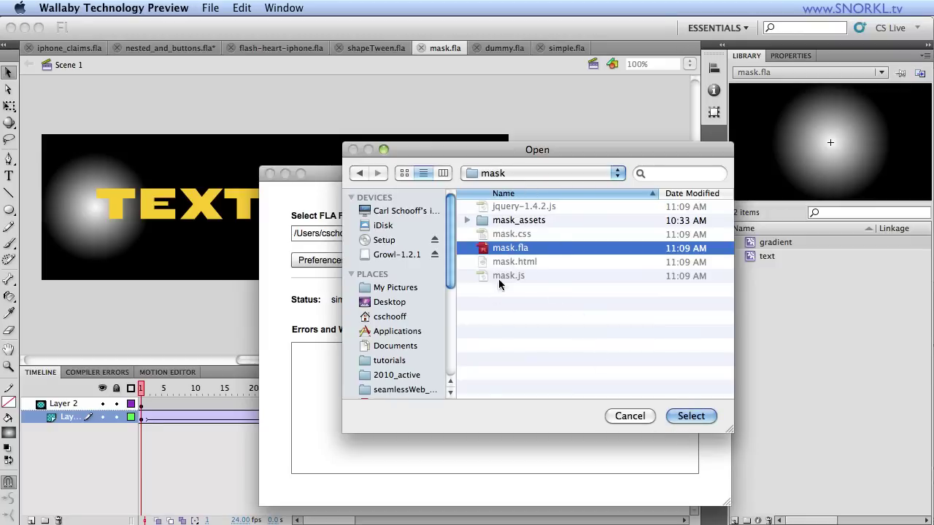
click(691, 417)
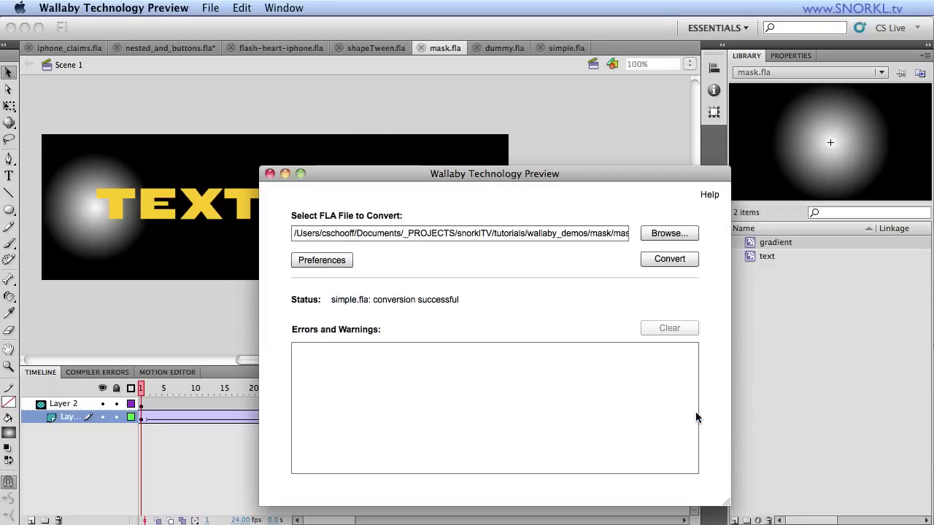
click(667, 261)
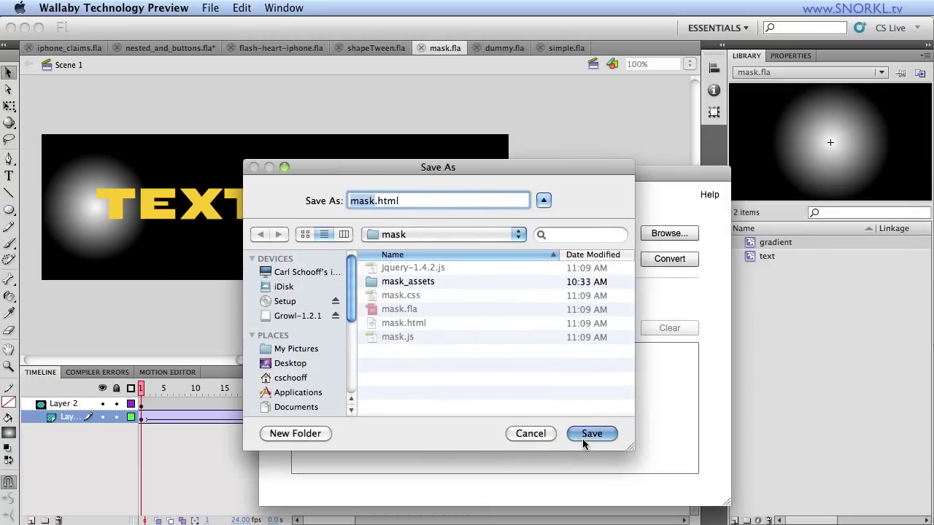
click(590, 435)
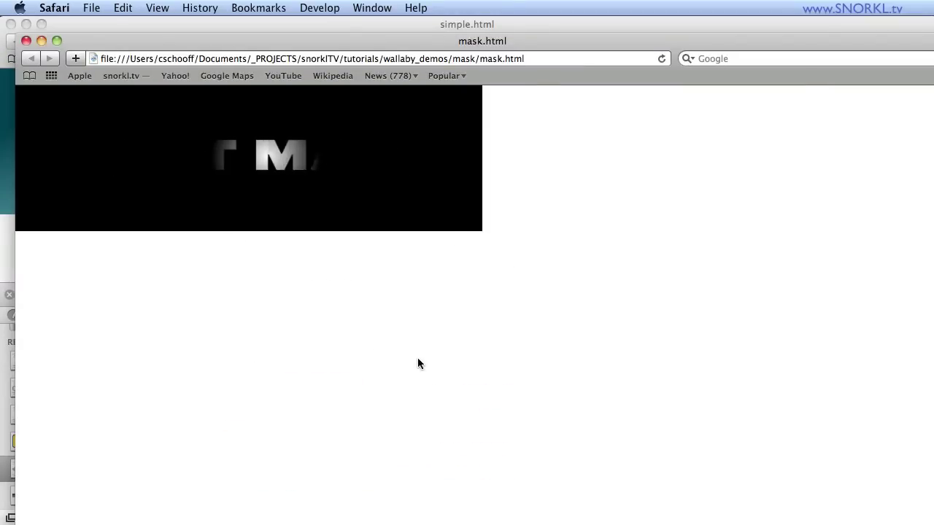
Watch mask.html play, dismiss the context menu, then close the mask.html and simple.html windows
right_click(340, 179)
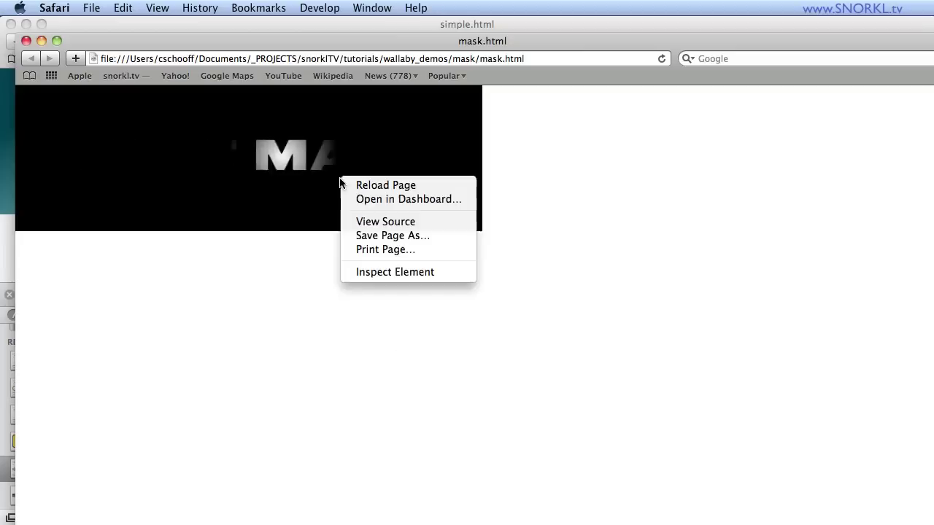
click(342, 318)
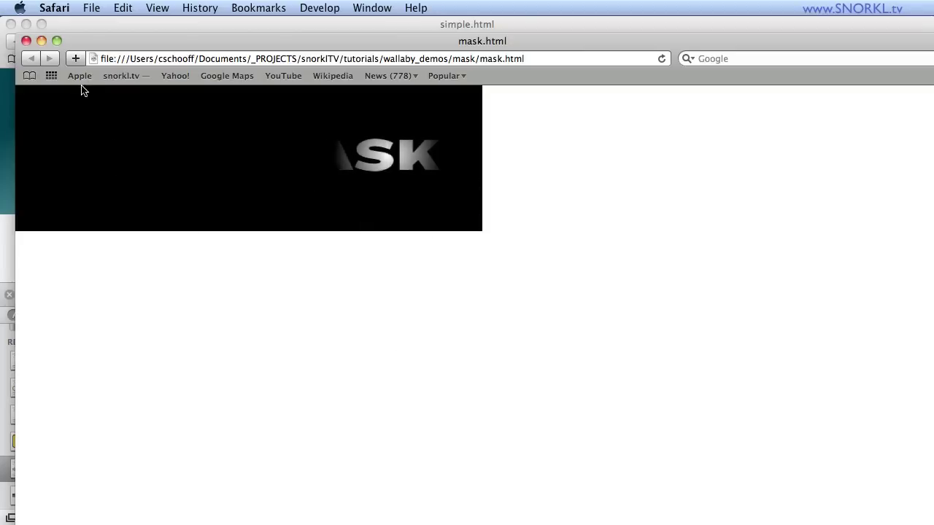
click(26, 40)
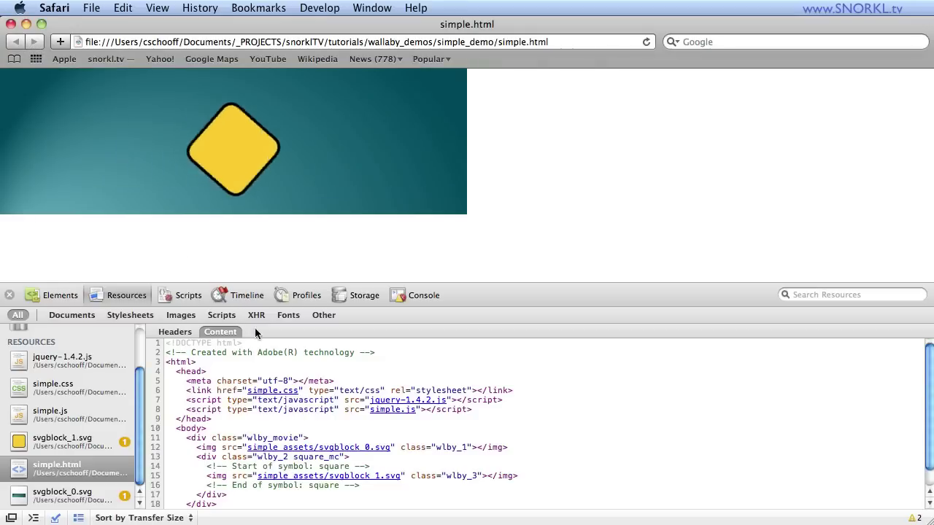
click(11, 24)
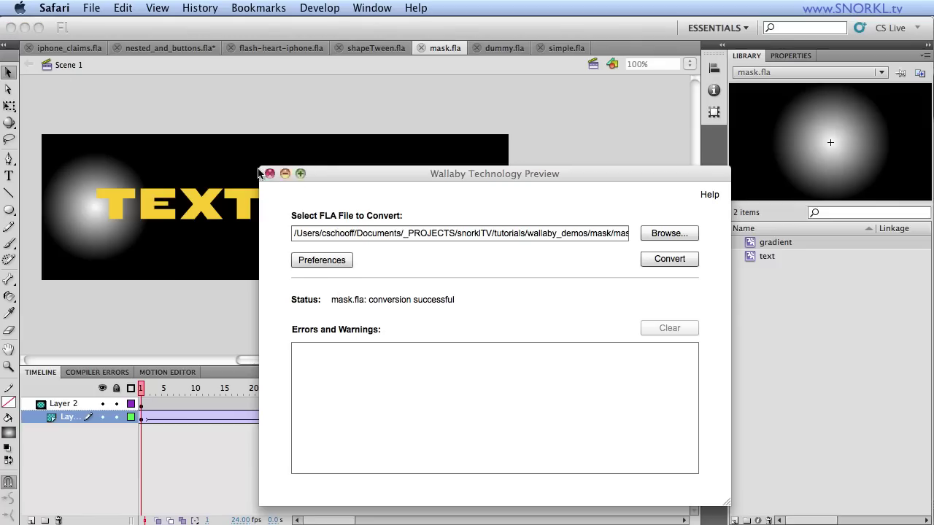
Switch to shapeTween.fla in Flash and scrub frames 1–30 to watch the square morph
click(203, 117)
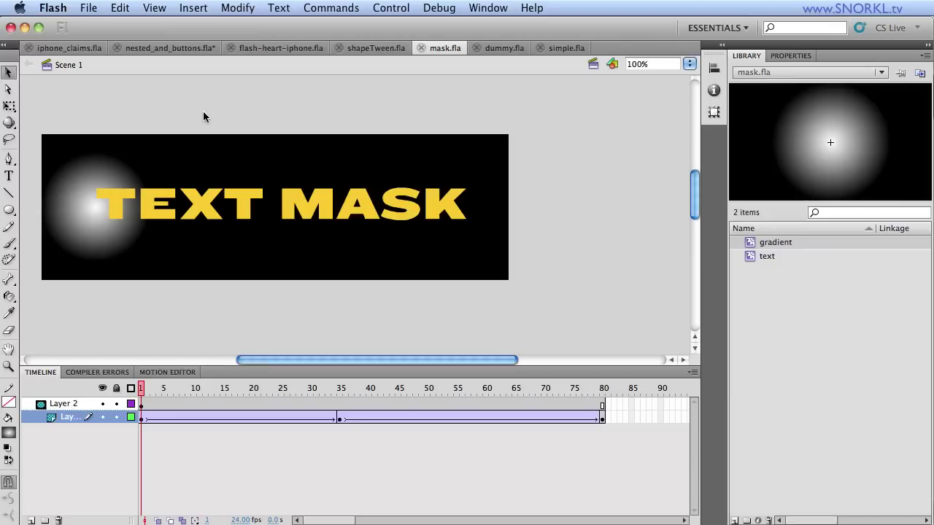
click(378, 47)
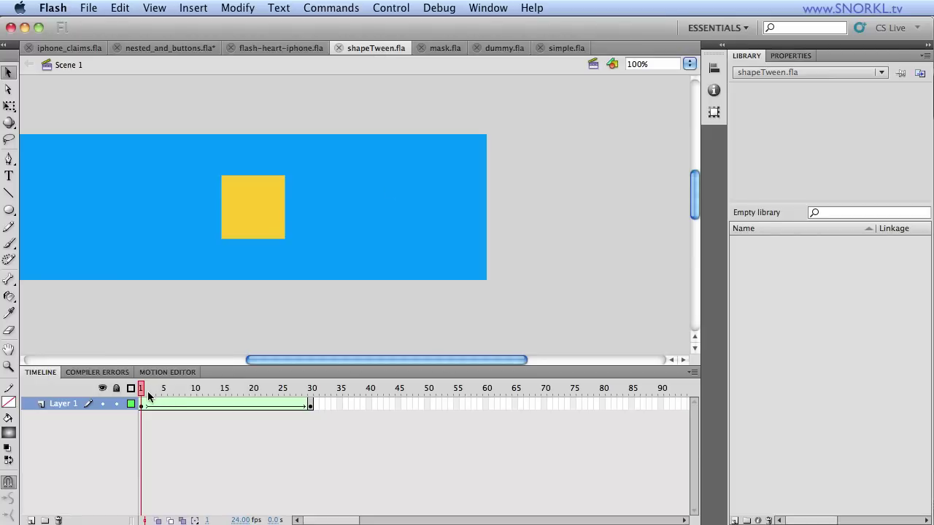
drag(154, 393, 93, 390)
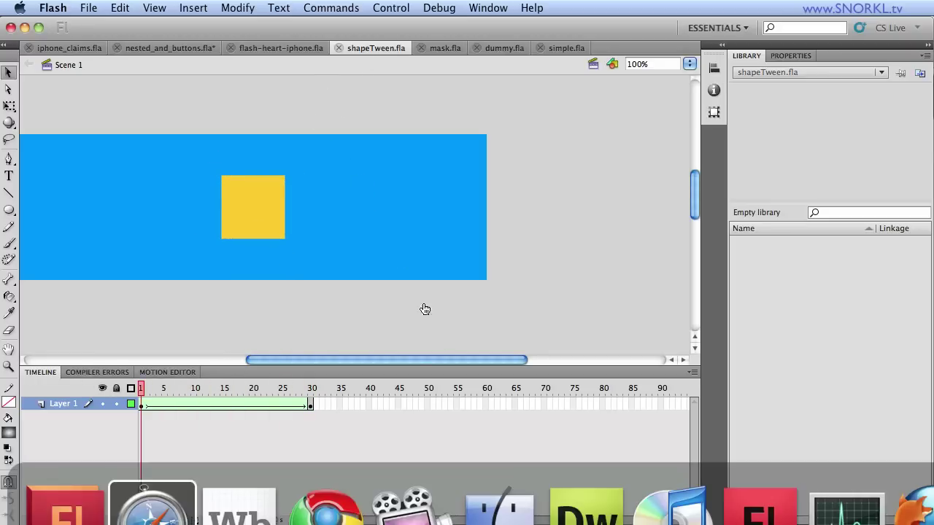
In Wallaby, select shapeTween.fla from the wallaby_demos/shapeTween folder as the file to convert
click(240, 503)
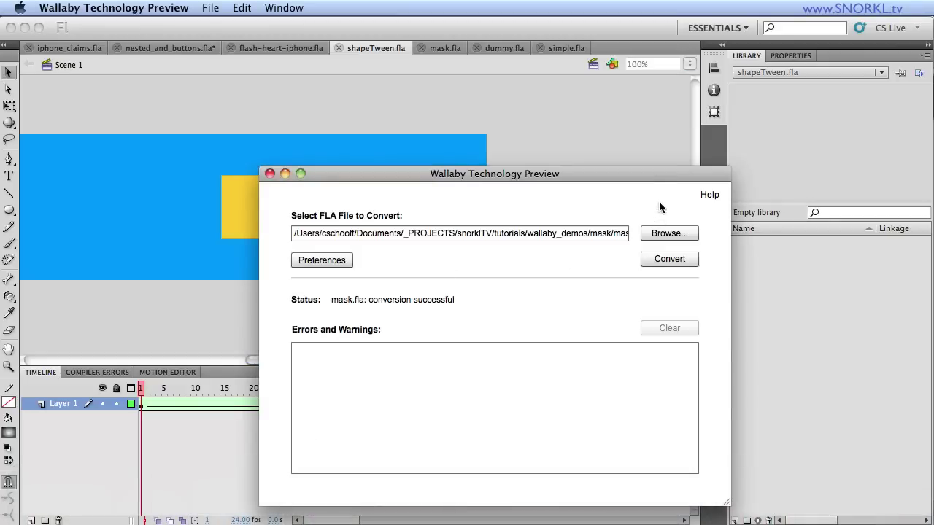
drag(624, 171, 519, 144)
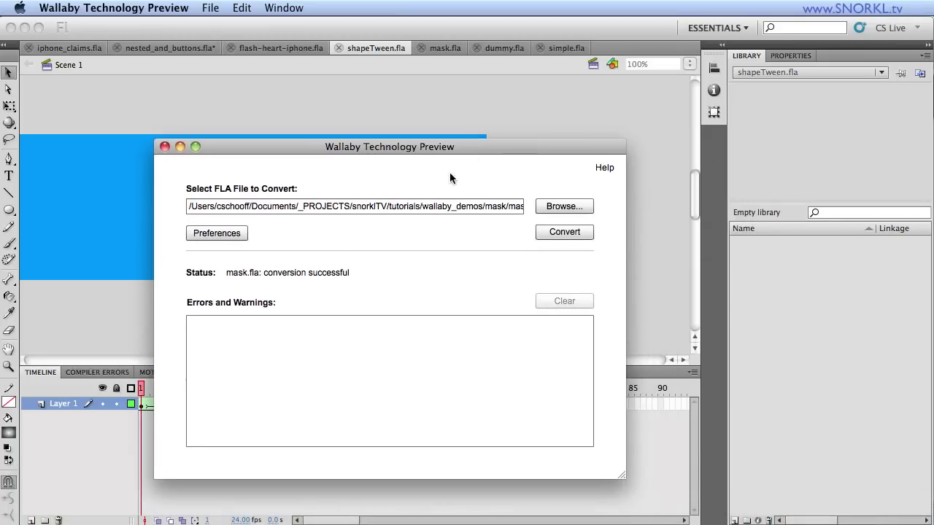
click(556, 205)
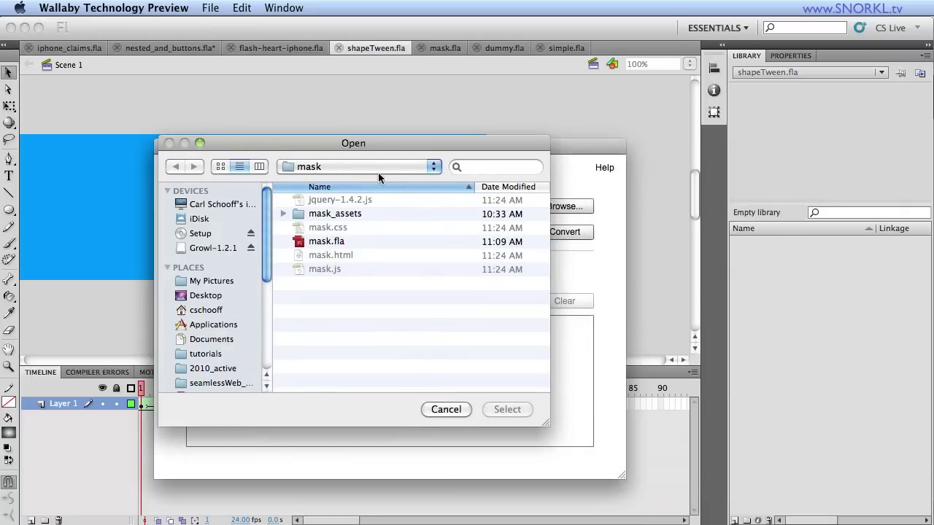
click(365, 171)
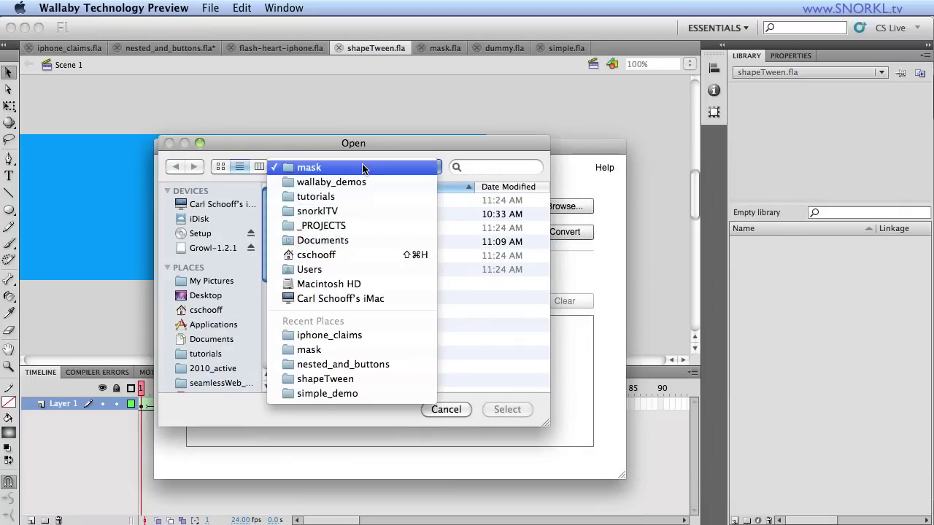
key(Escape)
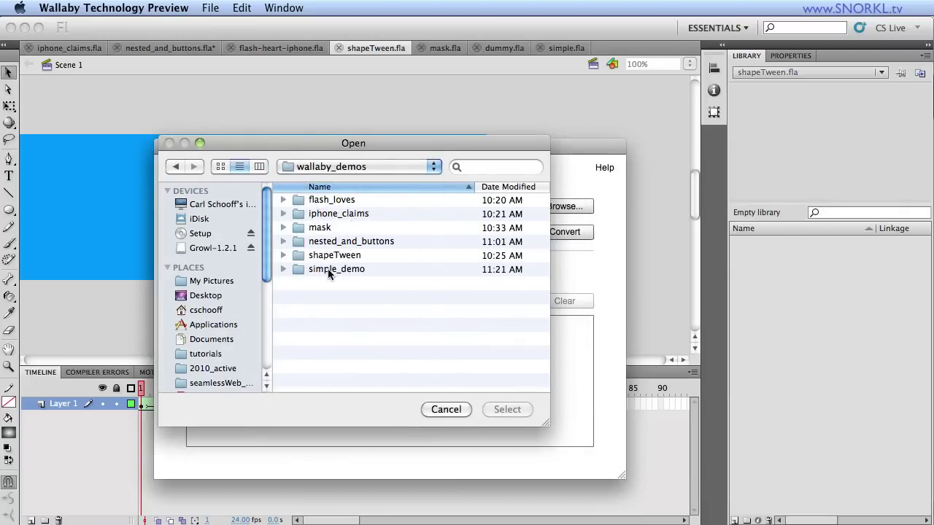
double_click(332, 254)
click(342, 242)
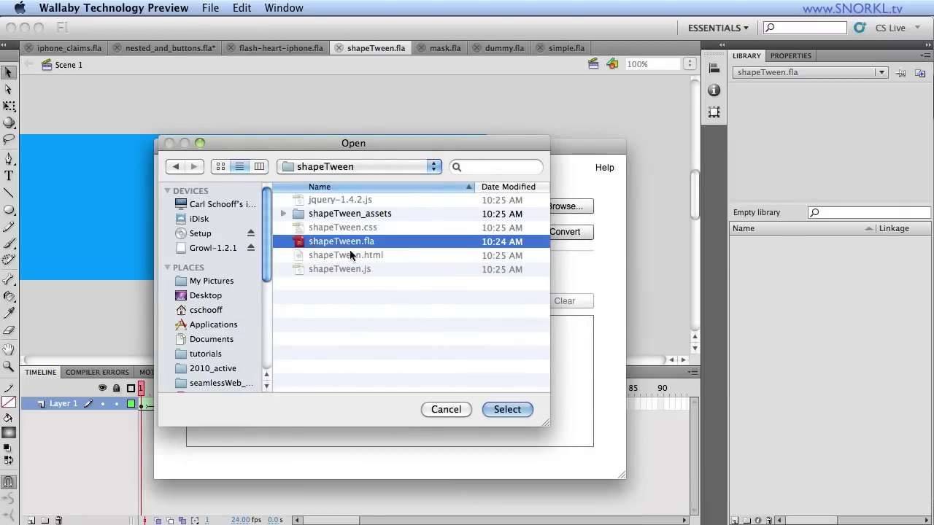
click(509, 411)
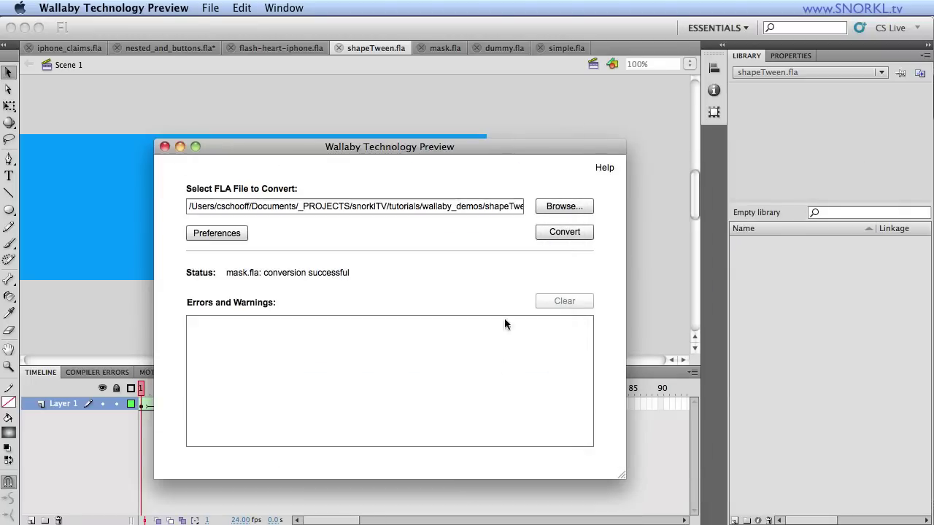
Convert it to HTML5, saving over the existing shapeTween.html
click(562, 232)
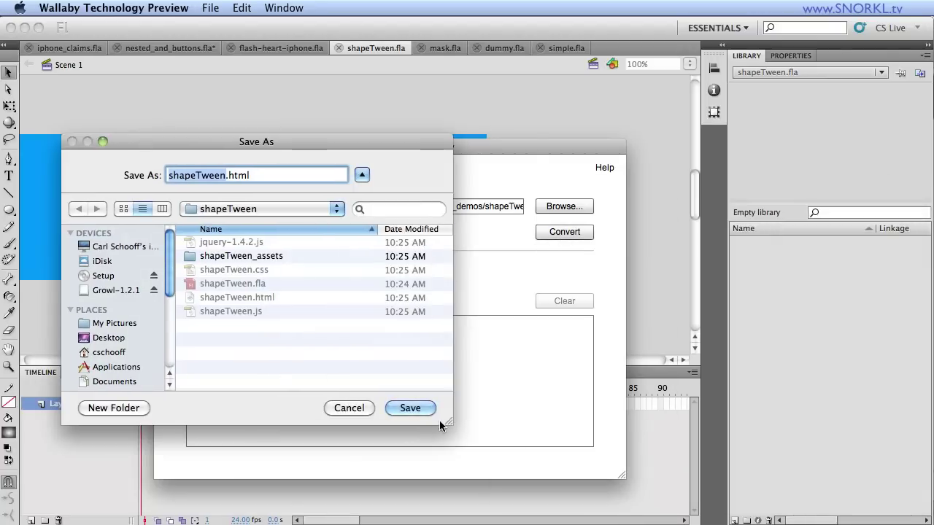
click(428, 410)
click(361, 243)
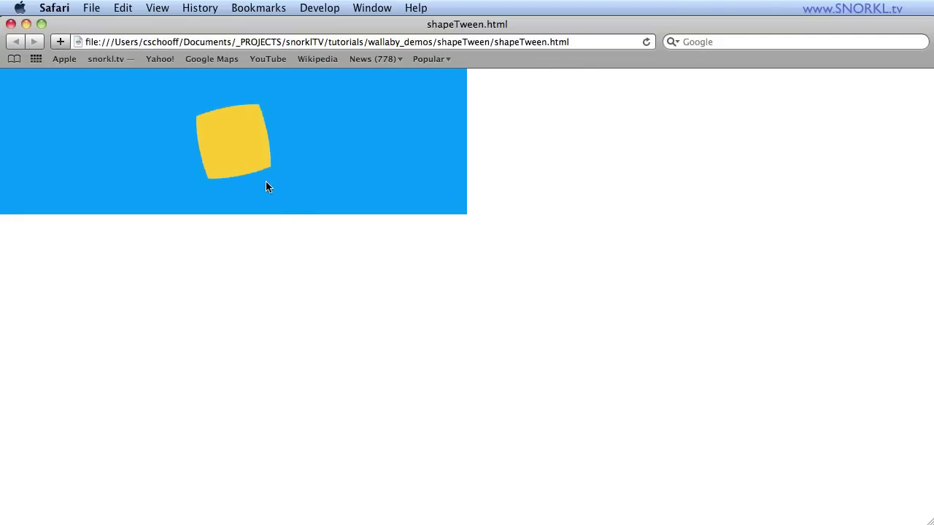
Open Safari's Web Inspector on the shape tween page and show its Resources
right_click(241, 235)
click(274, 332)
click(122, 299)
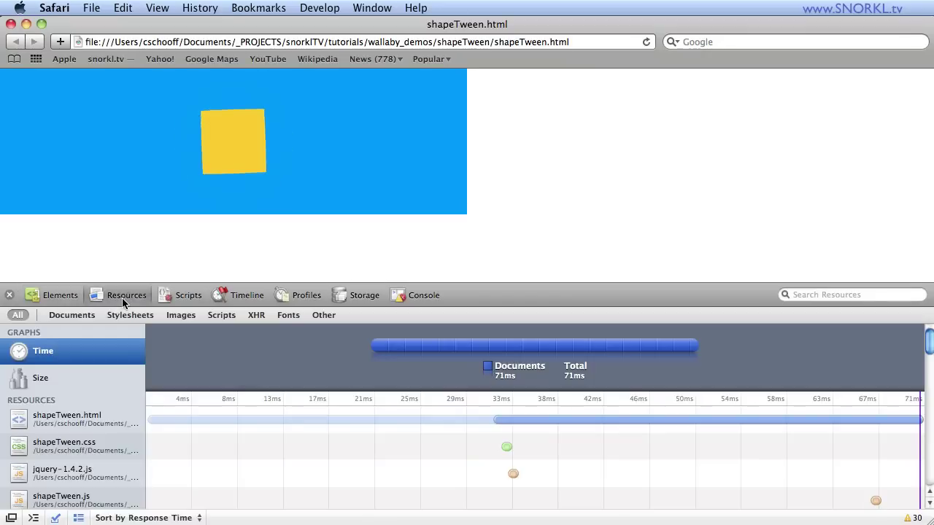
Preview the svgblock_0 through svgblock_7 SVG frame images in the resources list
scroll(73, 394, down, 3)
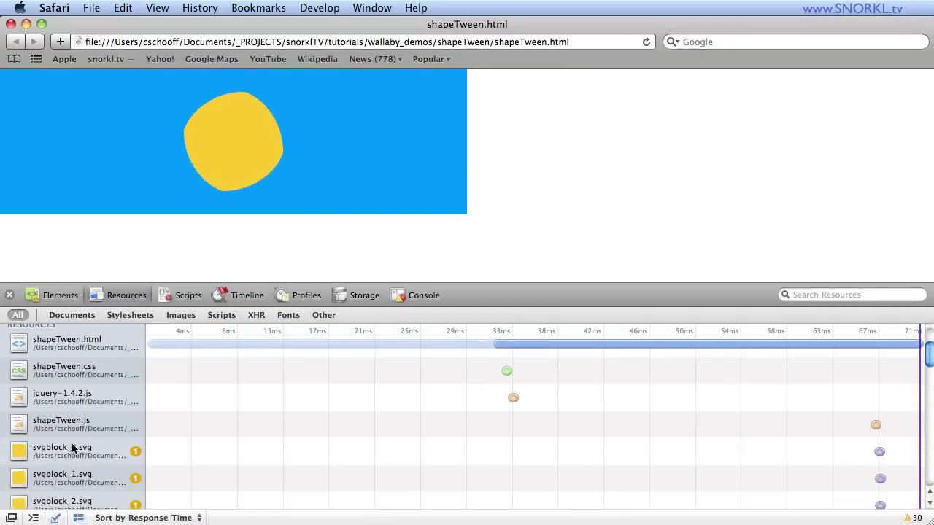
click(73, 444)
scroll(95, 446, down, 1)
click(86, 438)
click(84, 464)
scroll(99, 441, down, 2)
click(99, 439)
scroll(92, 443, down, 2)
scroll(80, 416, down, 2)
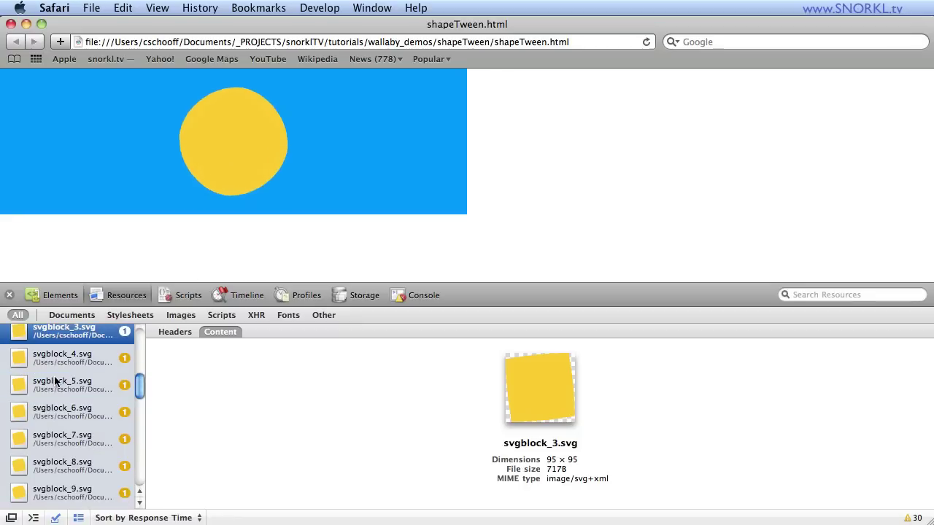
click(60, 361)
click(65, 420)
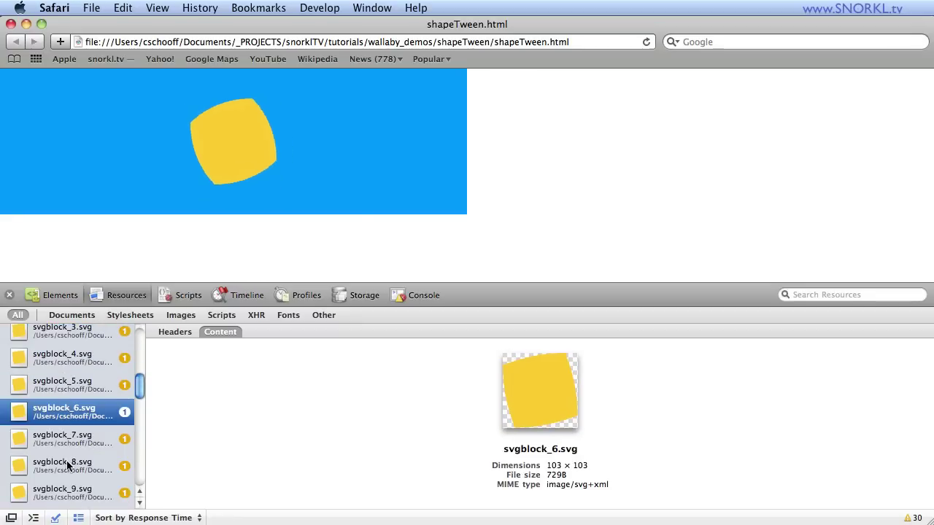
click(73, 437)
Preview svgblock_8 through svgblock_16, then chart the resources by size (102.27KB total)
click(75, 469)
scroll(84, 445, down, 3)
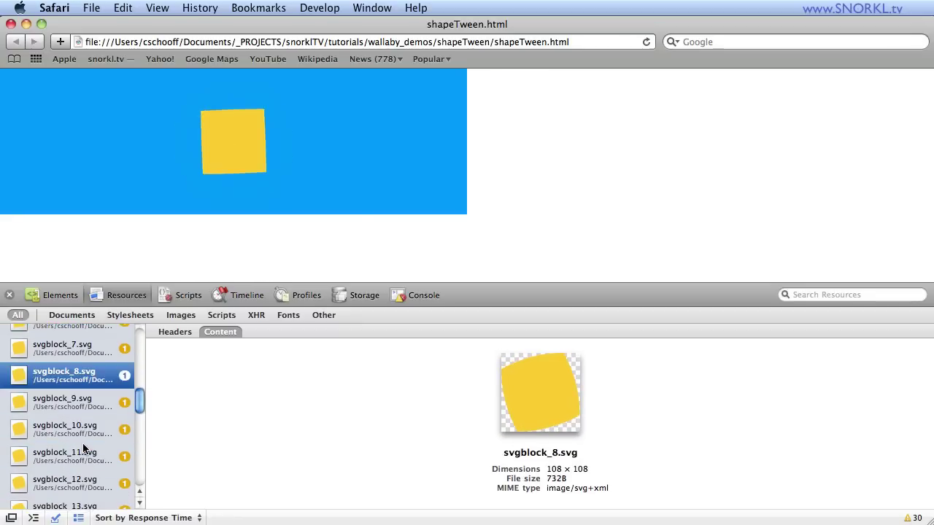
click(82, 430)
click(82, 458)
click(84, 485)
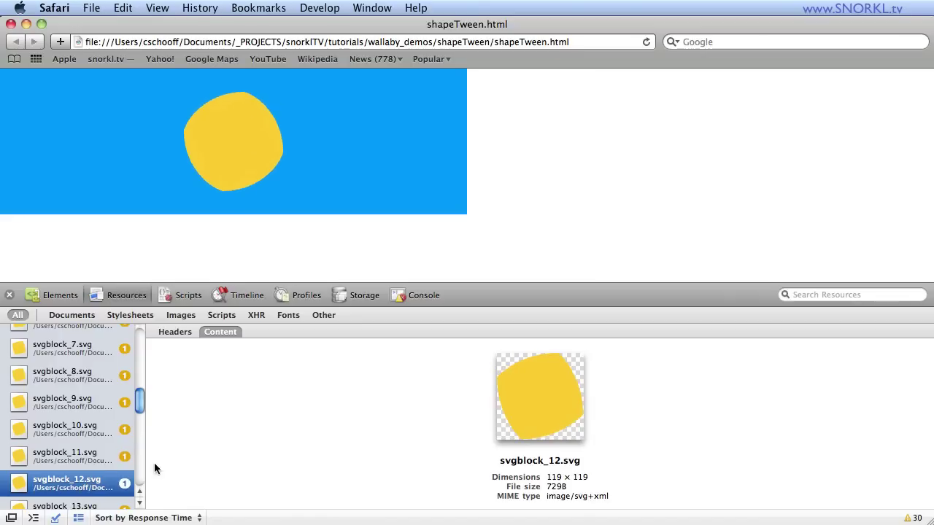
scroll(87, 430, down, 5)
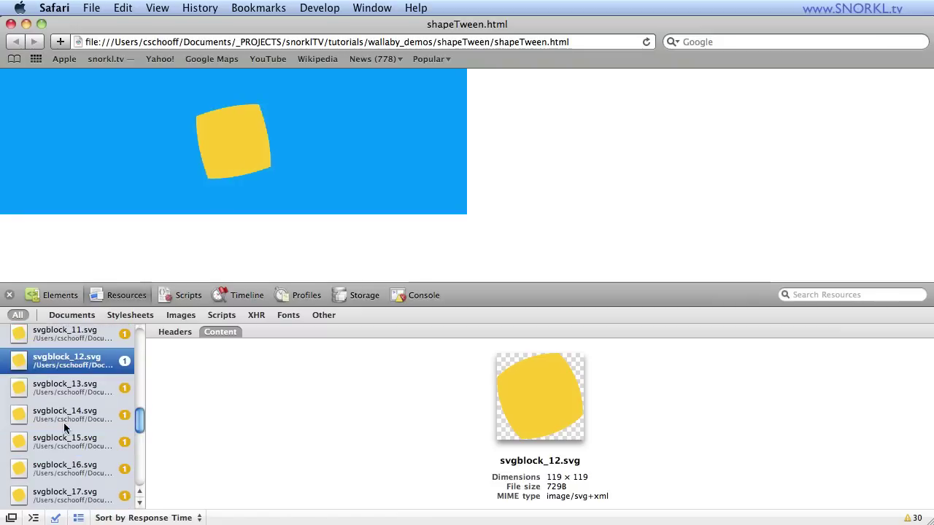
click(80, 440)
click(82, 467)
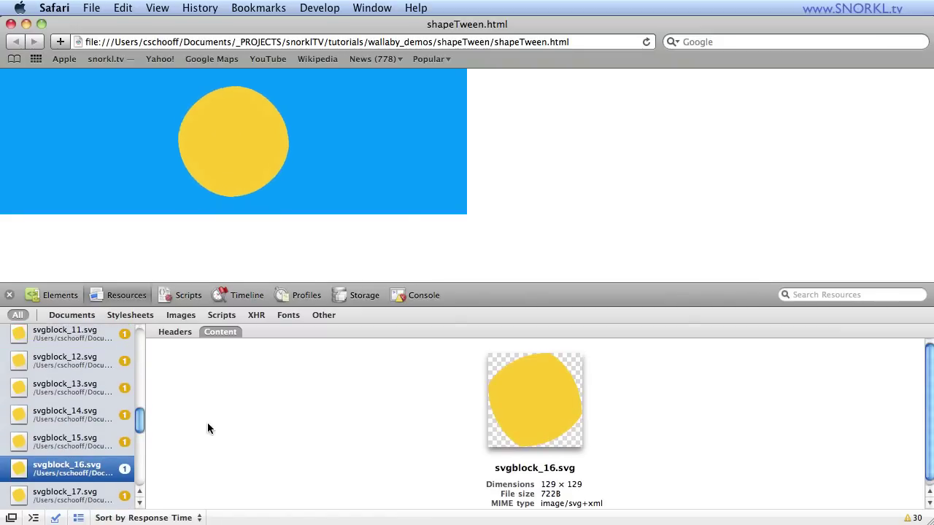
scroll(105, 406, up, 10)
click(59, 378)
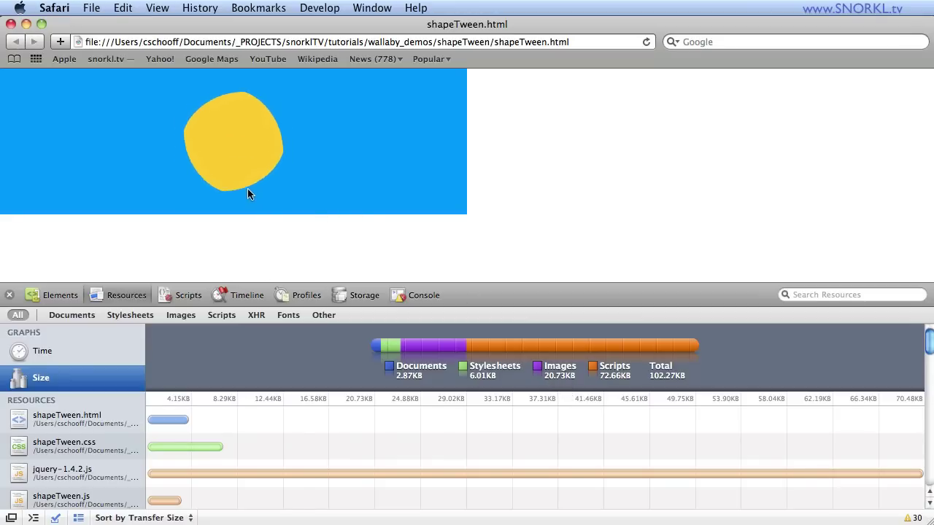
Close the Safari page, run shapeTween as a Flash test movie, then close shapeTween.swf
click(11, 25)
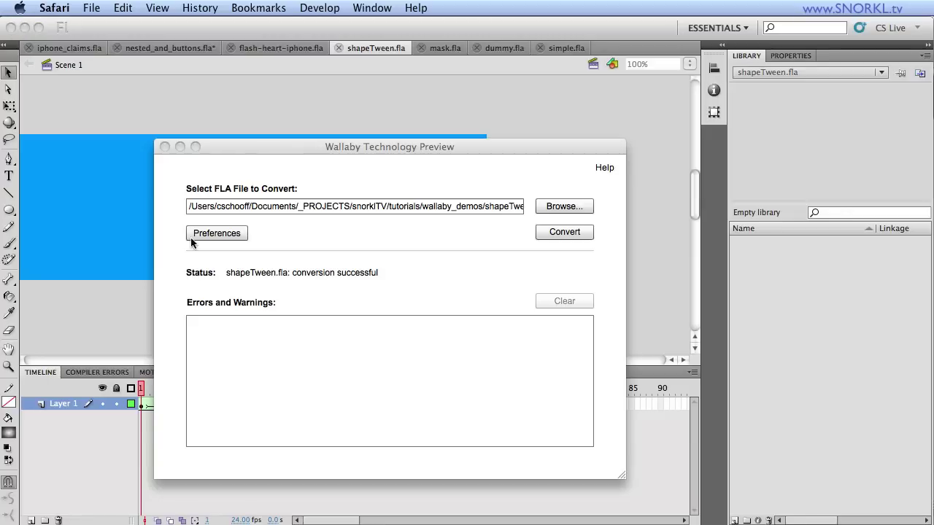
click(220, 95)
key(super+Return)
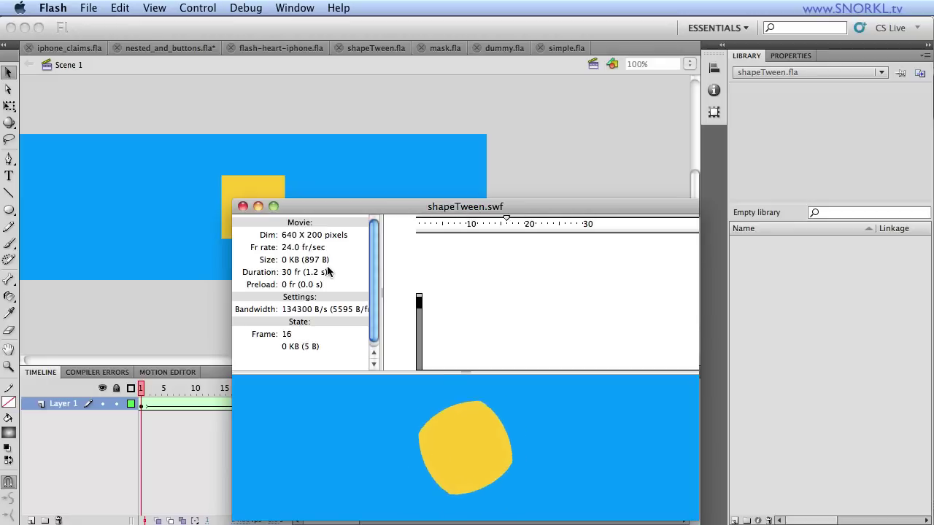
click(244, 207)
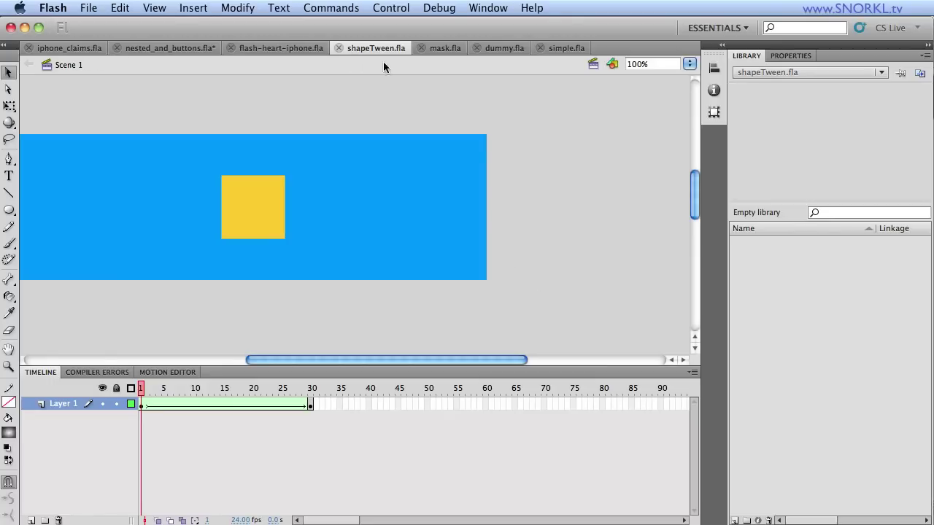
Place a simpleButton instance from the Library near the centre of the nested_and_buttons stage
click(170, 51)
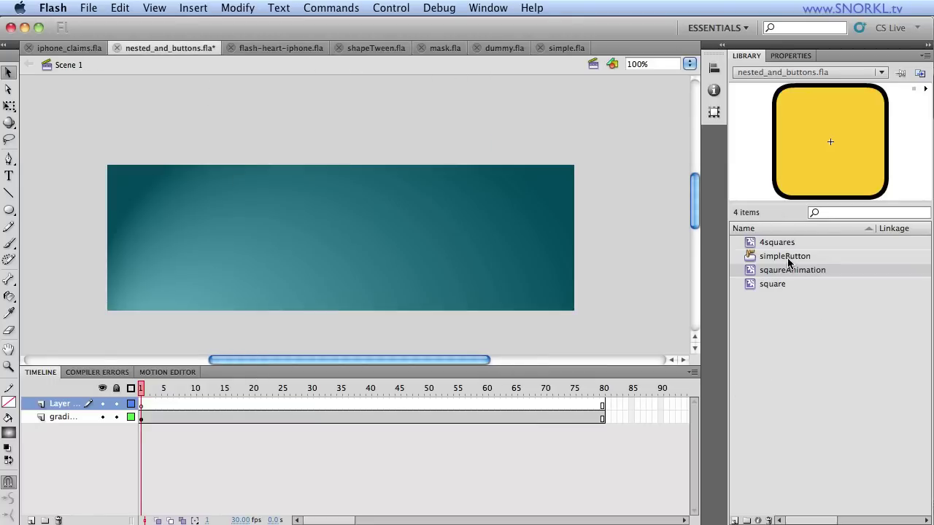
click(790, 260)
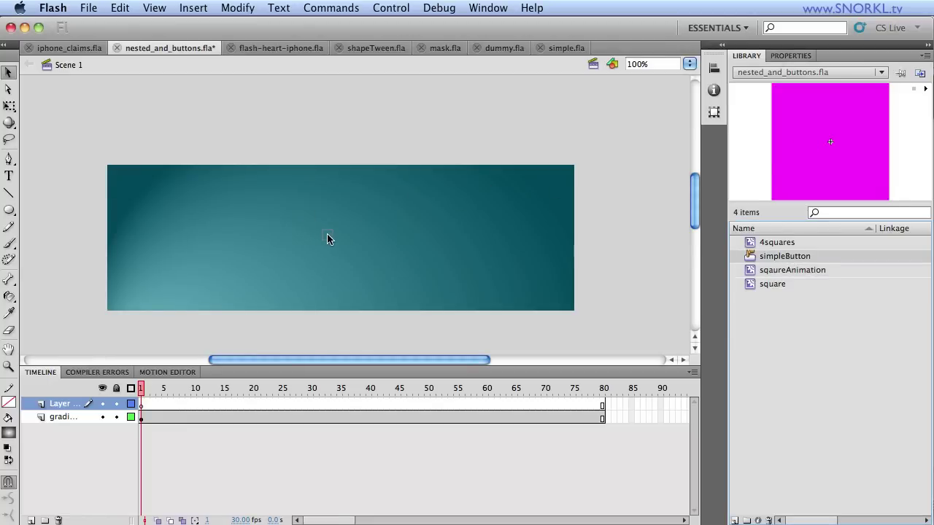
drag(328, 238, 328, 239)
key(super+shift+a)
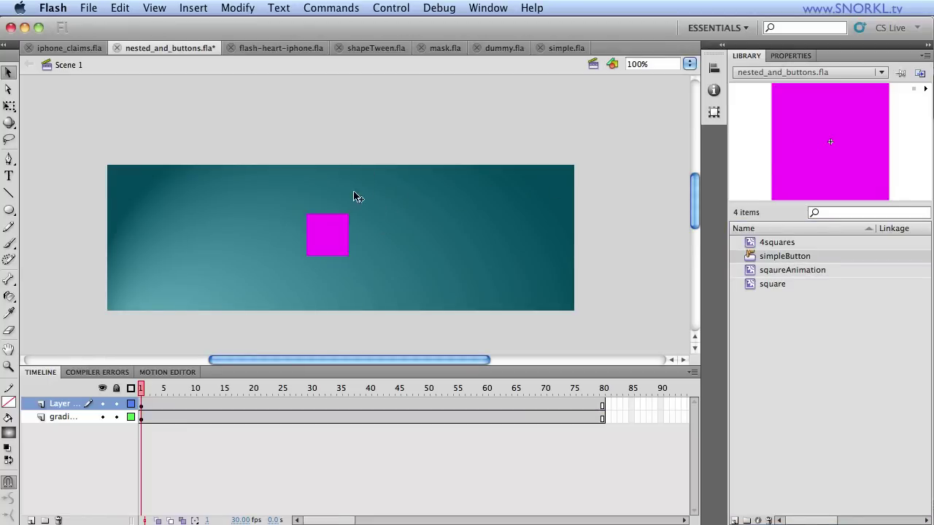
Step through the simpleButton's Up, Over and Down states, then save the file
double_click(333, 249)
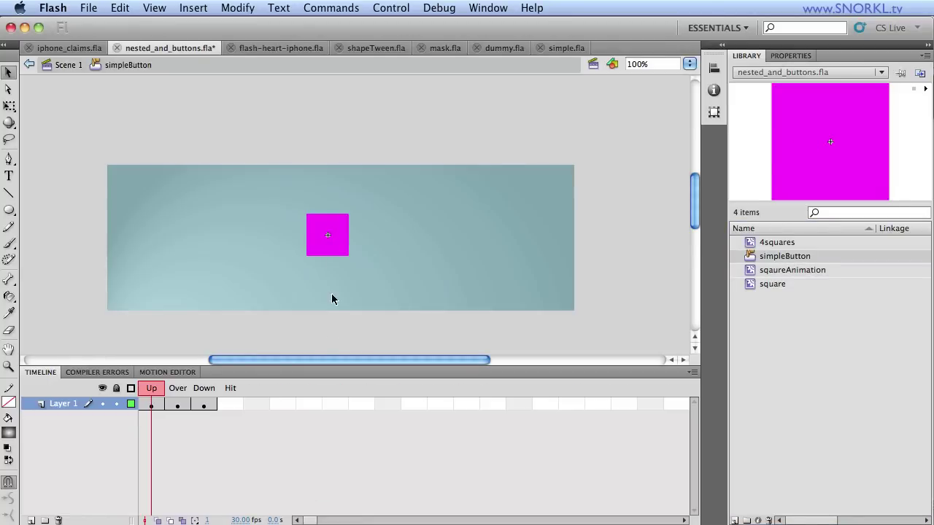
click(167, 395)
drag(177, 395, 143, 394)
key(super+s)
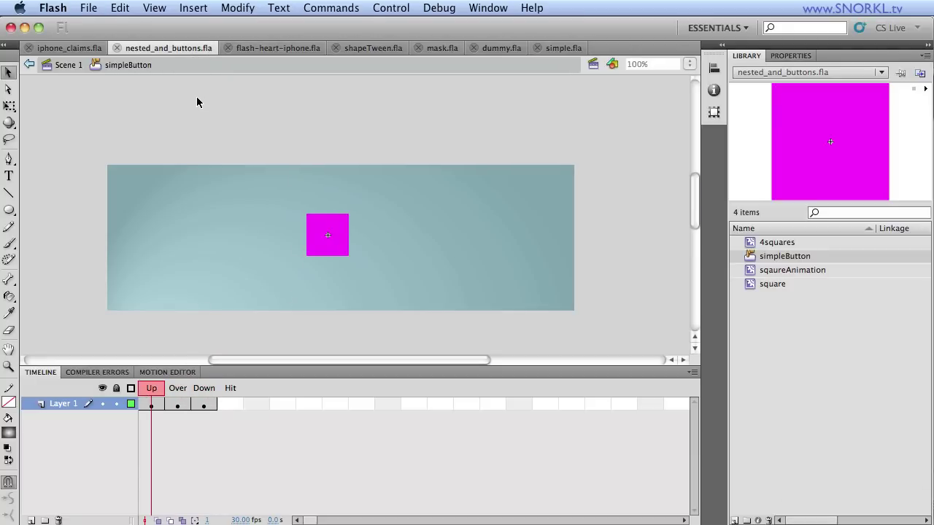
In Wallaby, select wallaby_demos/nested_and_buttons/nested_and_buttons.fla as the file to convert
click(244, 504)
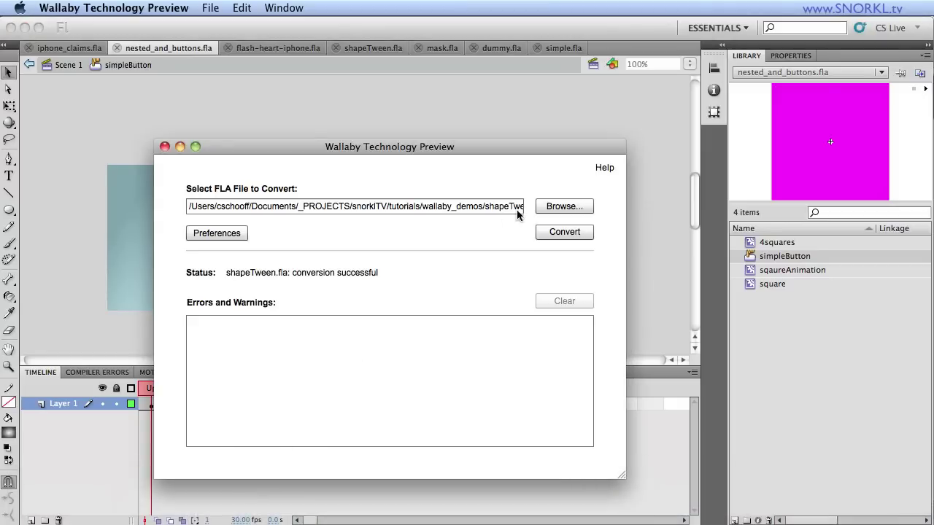
click(552, 207)
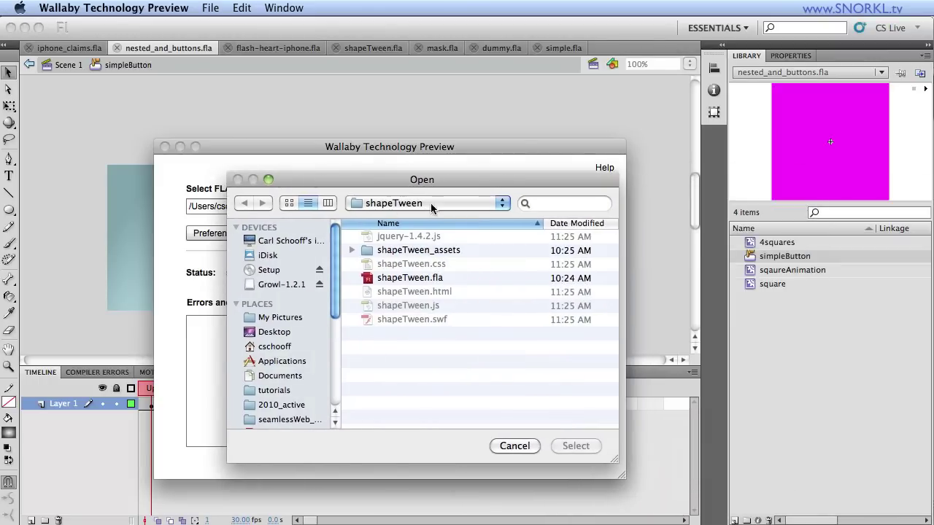
click(431, 205)
click(438, 218)
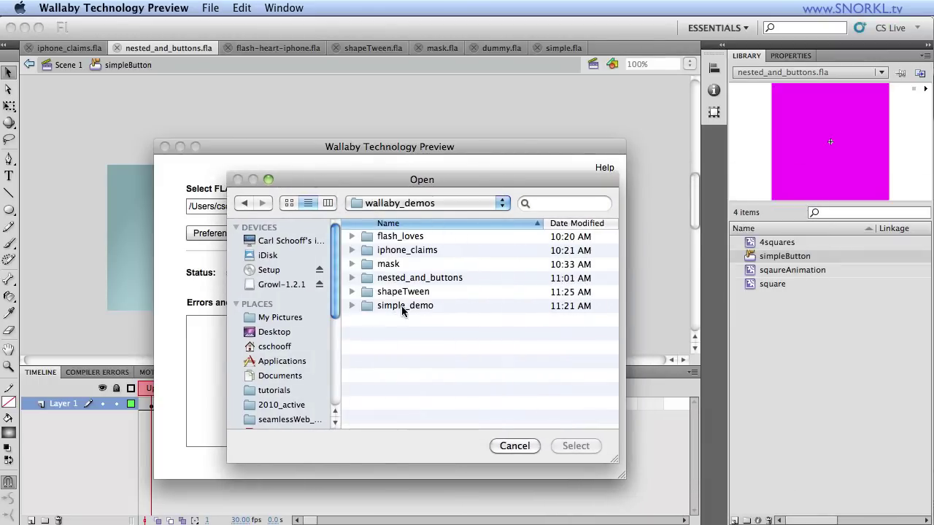
double_click(420, 278)
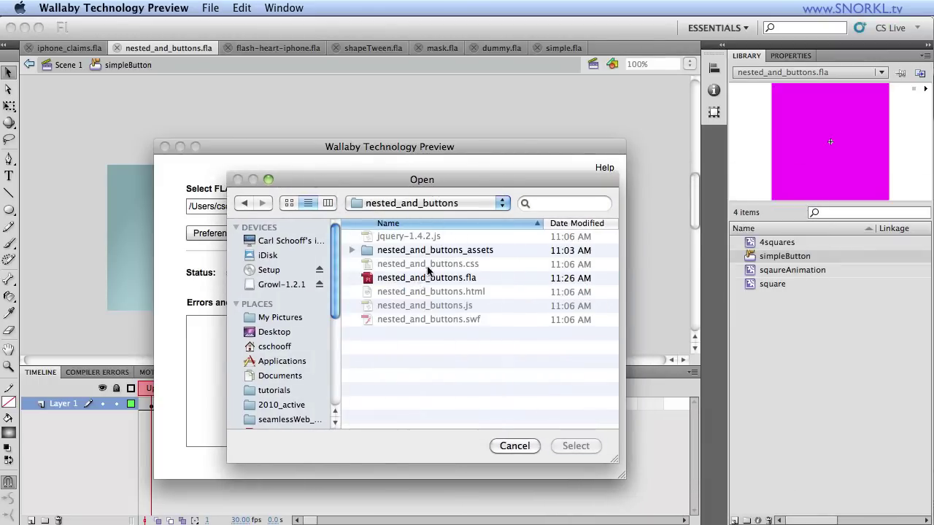
click(431, 277)
click(582, 445)
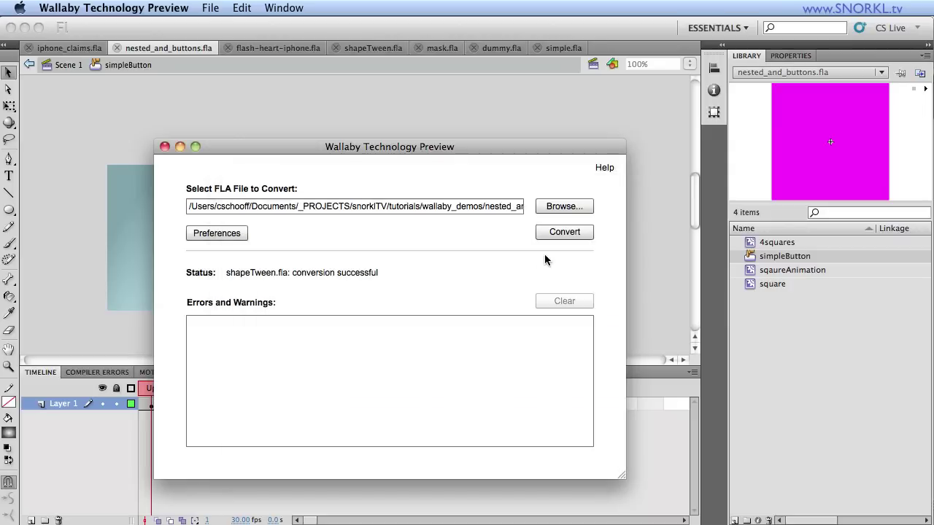
Convert it to HTML5, replacing the existing nested_and_buttons.html
click(563, 232)
drag(917, 216, 25, 202)
click(184, 453)
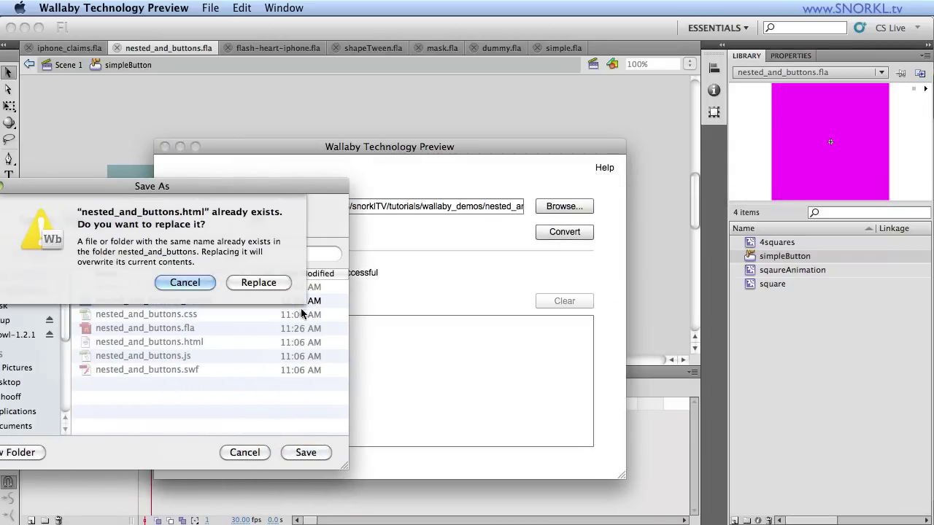
click(261, 285)
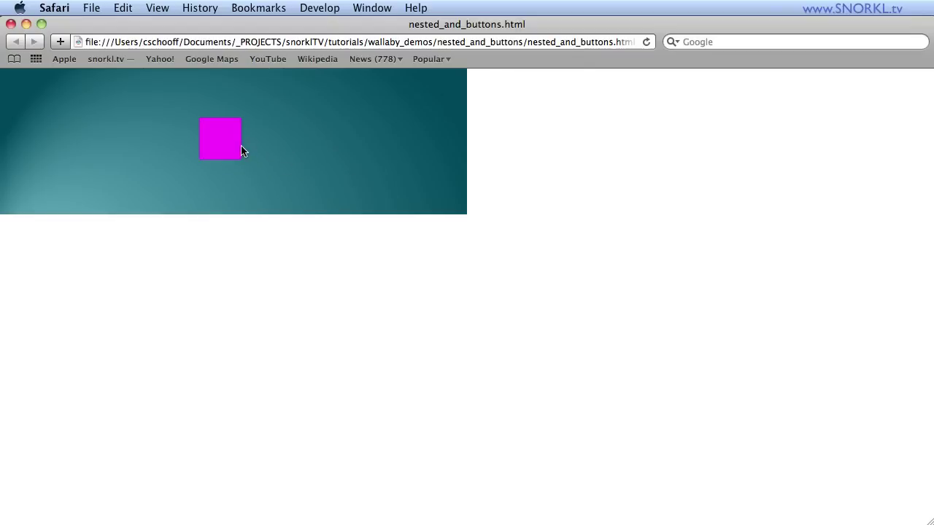
click(224, 149)
In Chrome, open the Wallaby Technical Tips PDF on adding interactive content
click(324, 511)
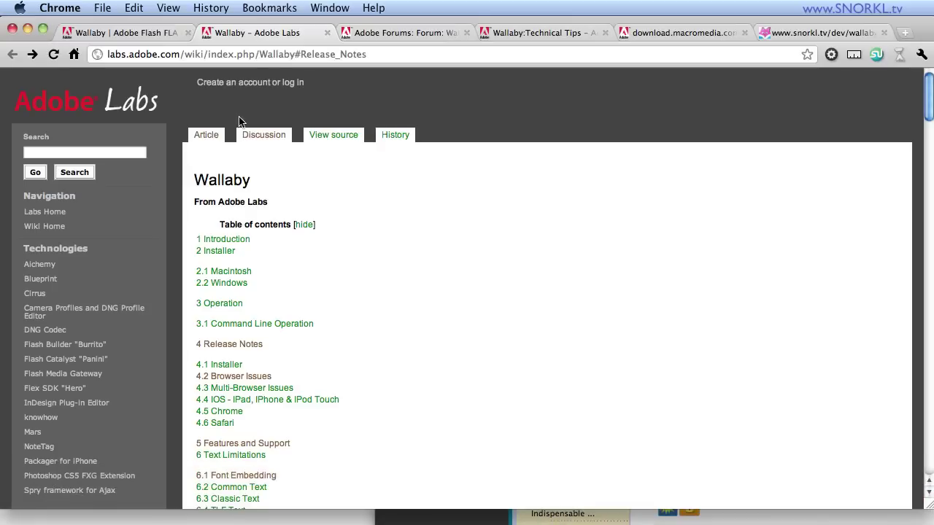
click(520, 37)
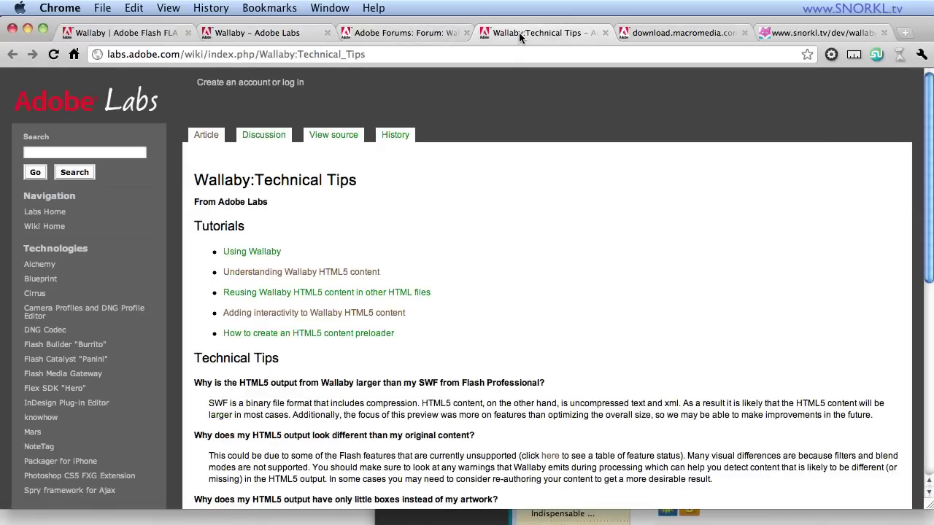
click(652, 37)
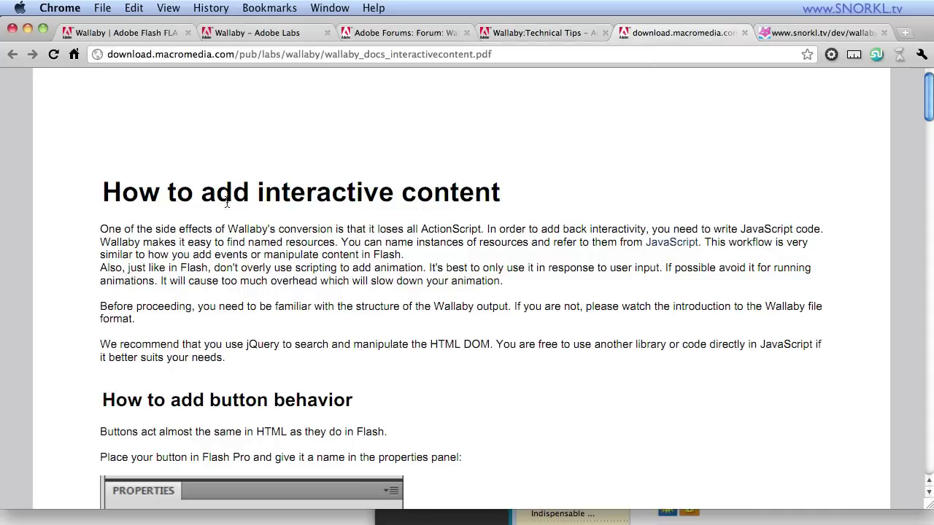
Read through the guide's 'How to add interactive content' button examples, then return to Flash
drag(98, 192, 477, 210)
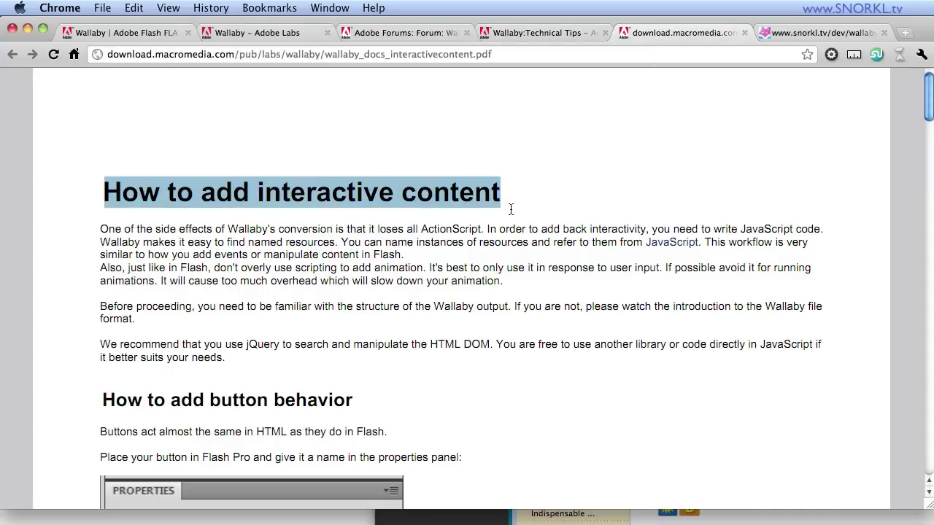
scroll(453, 287, down, 5)
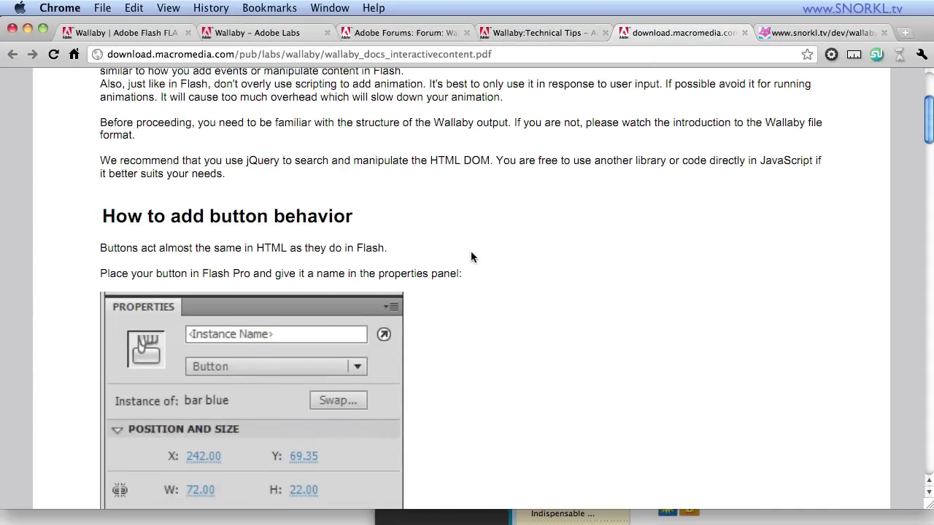
scroll(468, 286, down, 14)
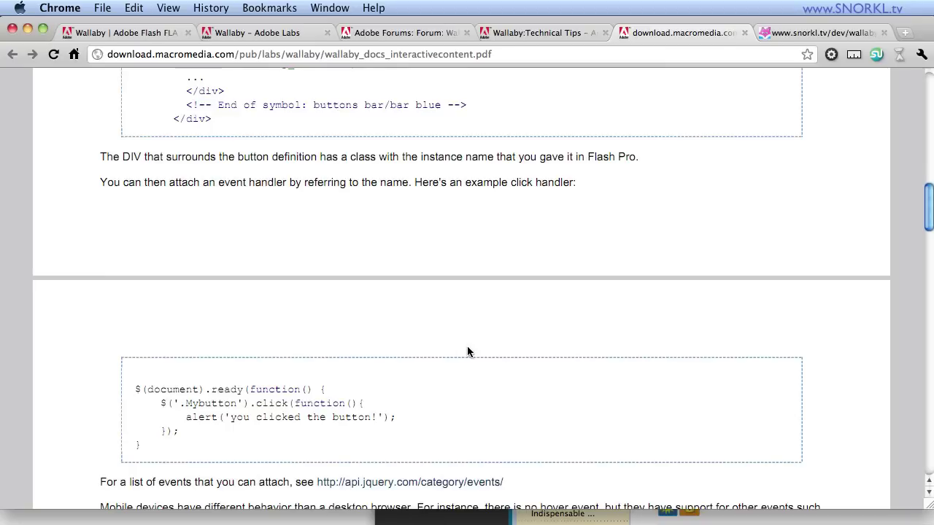
scroll(468, 352, down, 1)
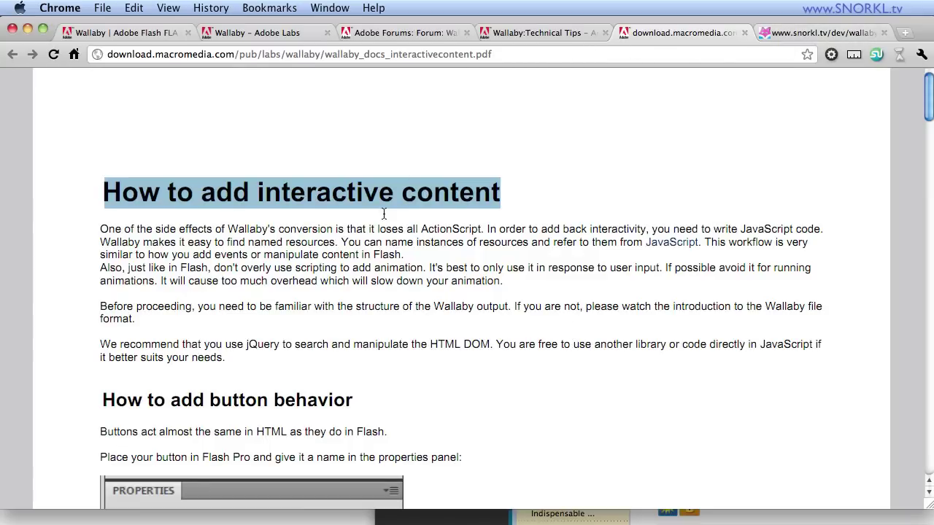
click(326, 507)
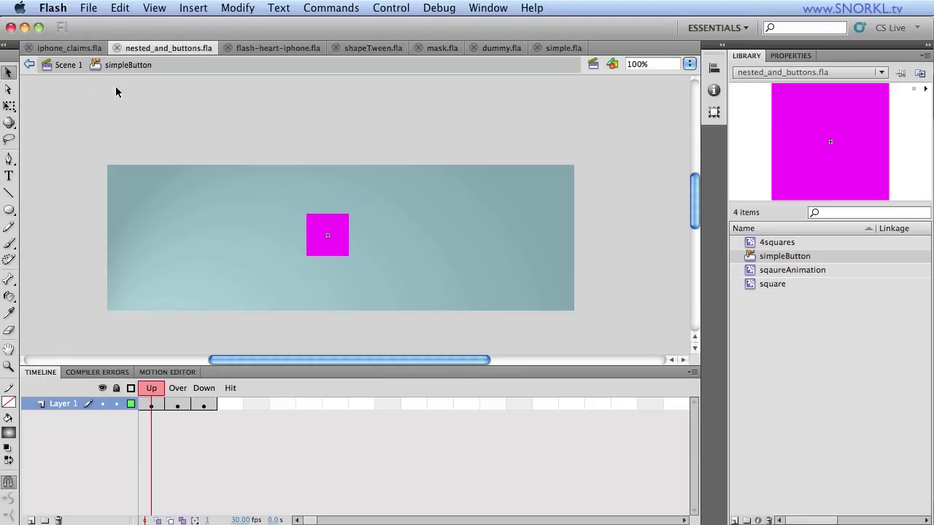
Review the magenta button's Down state, then delete the button from Scene 1
click(71, 67)
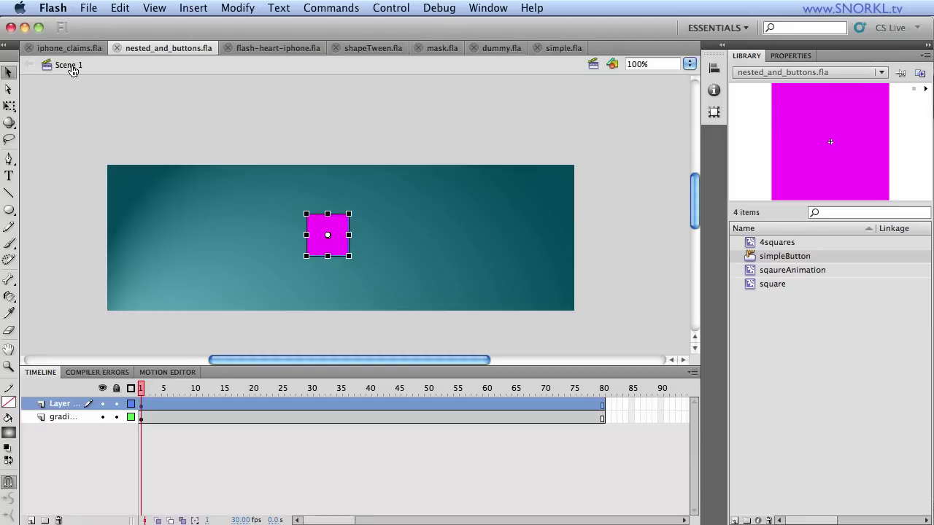
double_click(330, 242)
mouse_move(151, 389)
mouse_down()
mouse_move(202, 388)
mouse_move(151, 389)
mouse_up()
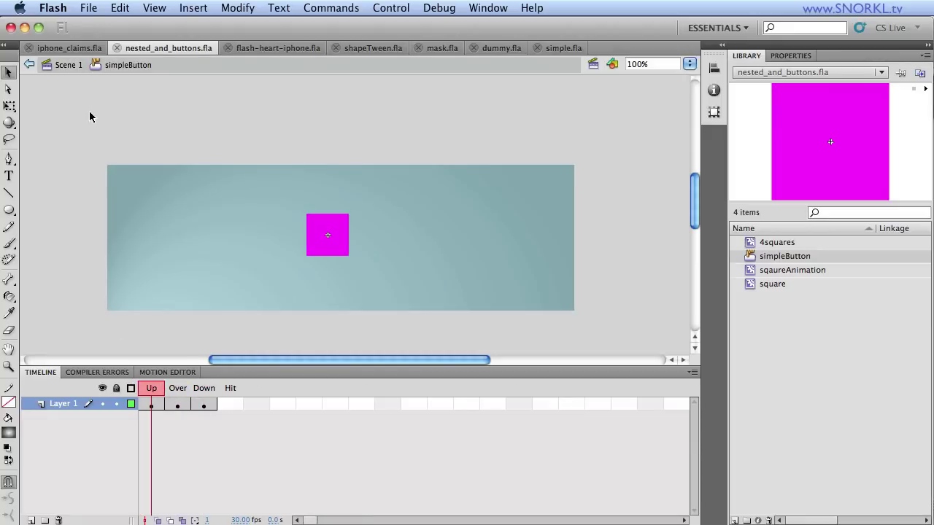
click(70, 65)
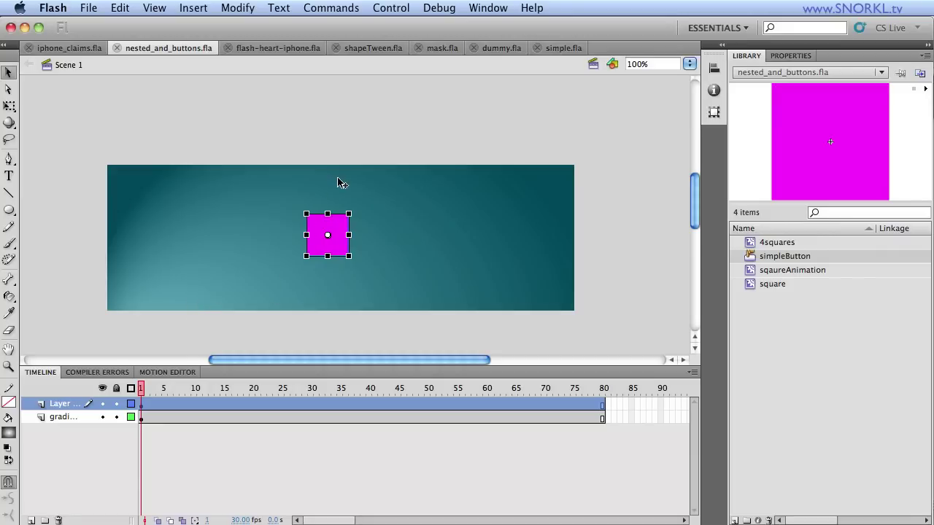
key(Delete)
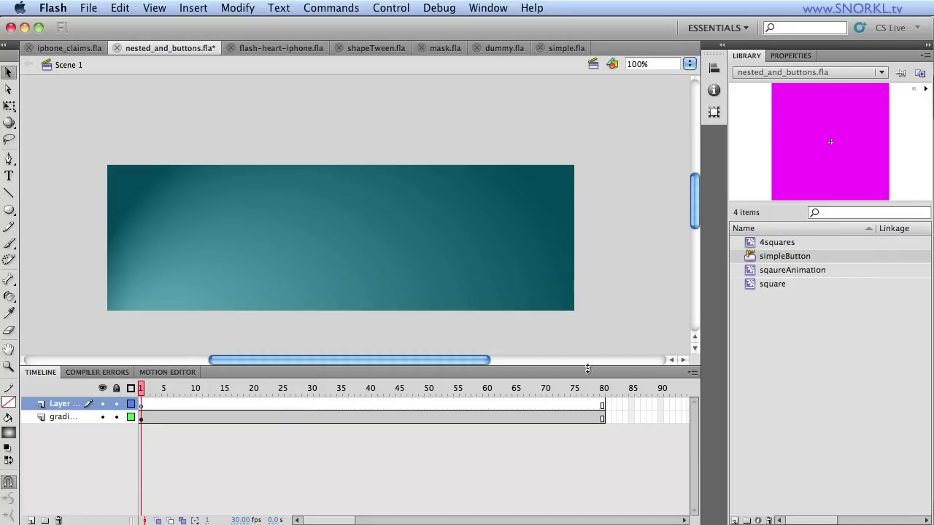
Place a square and a 4squares instance from the Library on the stage and save
click(785, 284)
drag(817, 158, 290, 225)
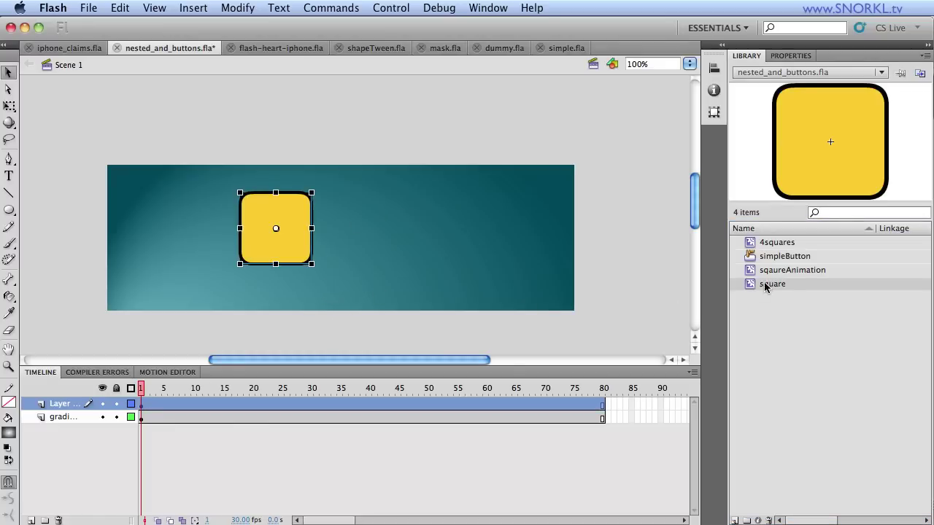
drag(276, 253, 225, 255)
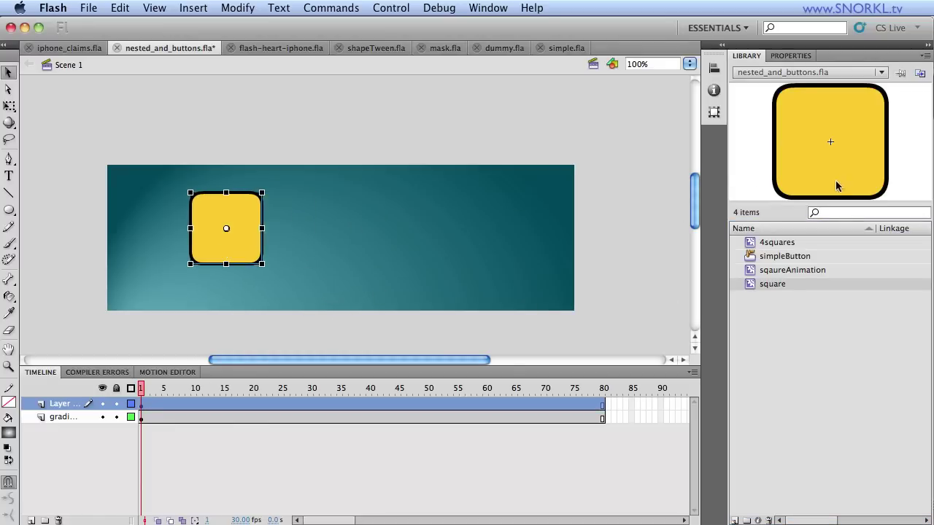
click(793, 243)
drag(806, 182, 486, 223)
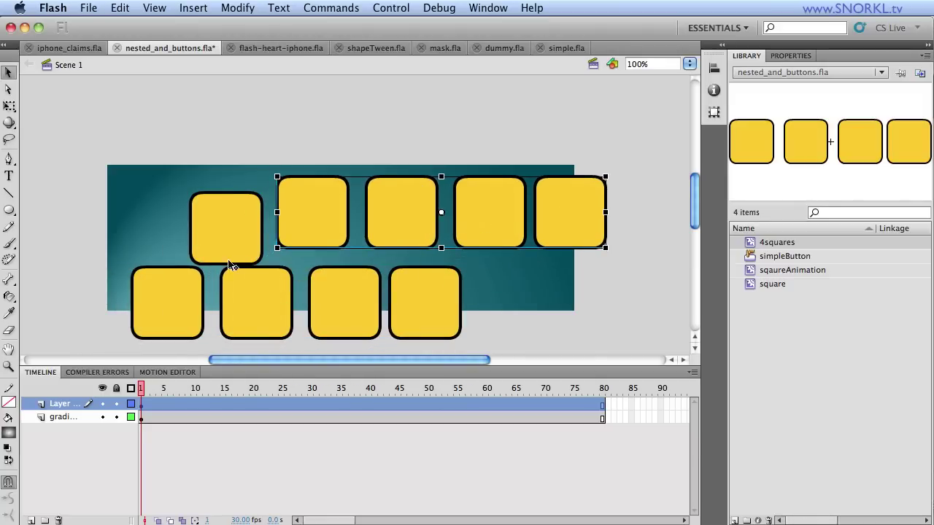
key(super+s)
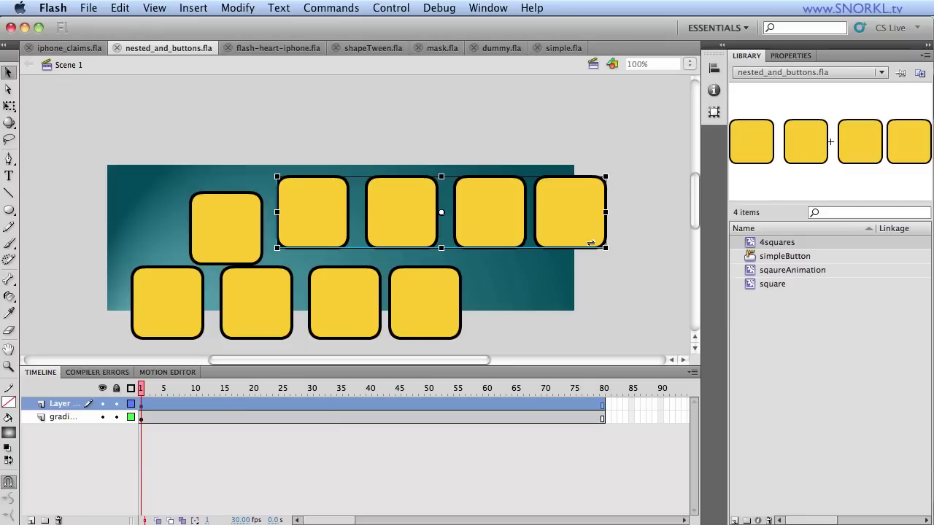
In Wallaby, select nested_and_buttons.fla as the source file
mouse_move(470, 519)
click(326, 503)
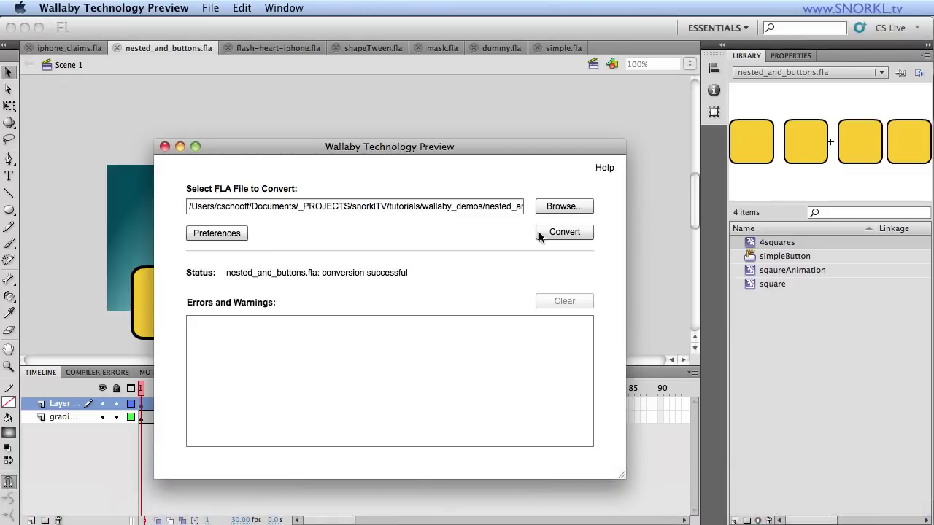
click(562, 207)
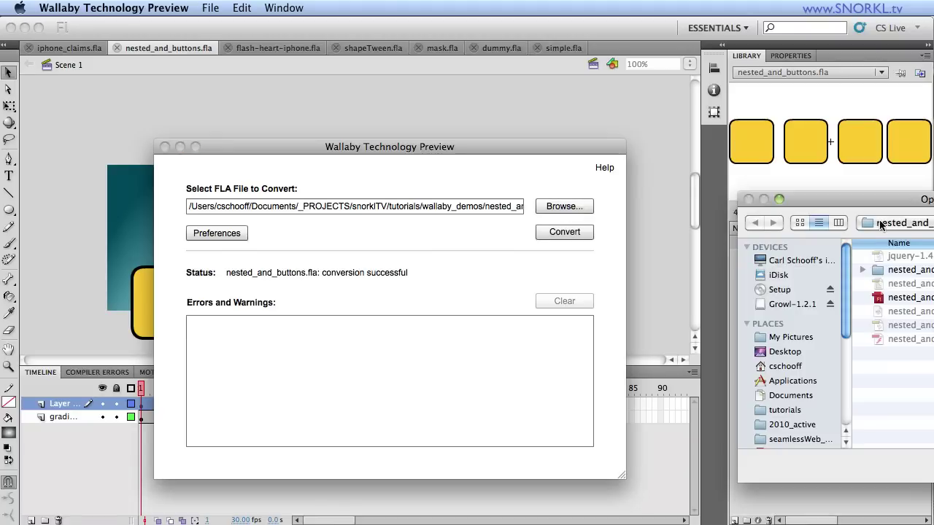
click(913, 298)
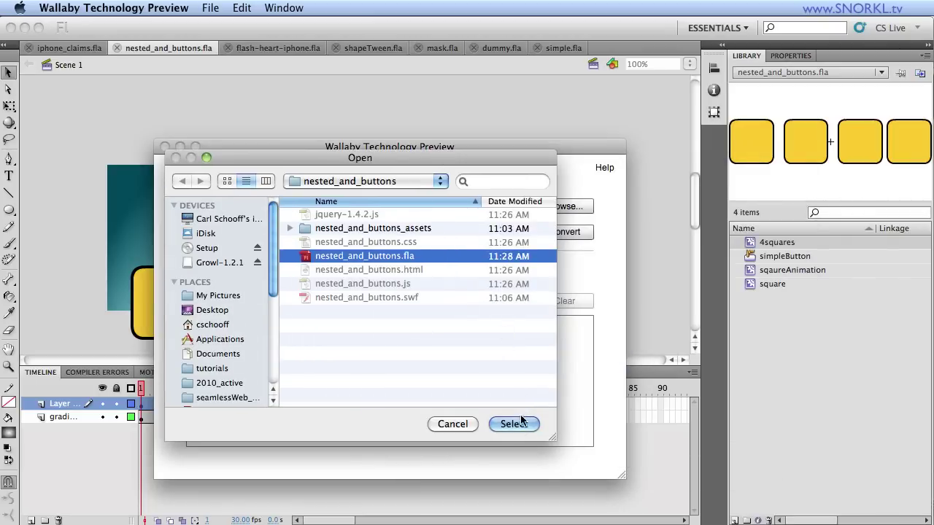
click(513, 423)
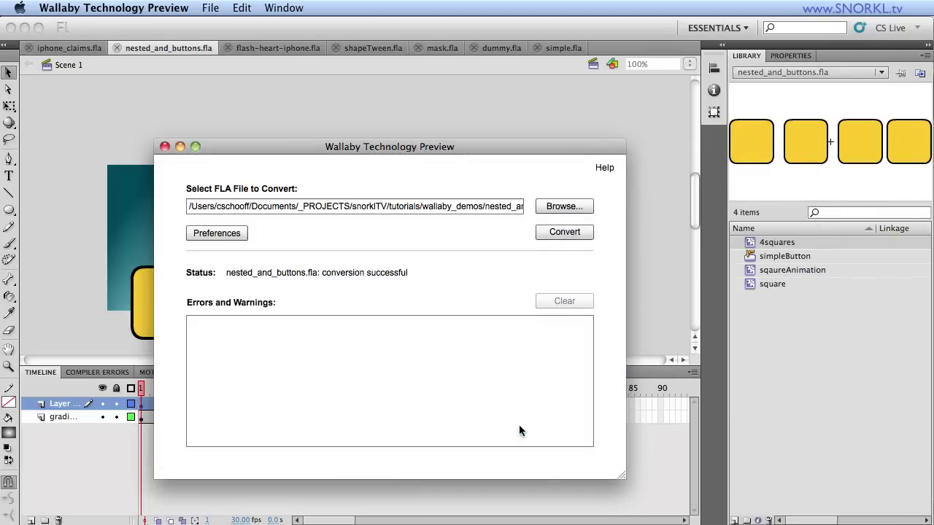
Convert it to HTML5 and overwrite the existing nested_and_buttons.html
click(543, 234)
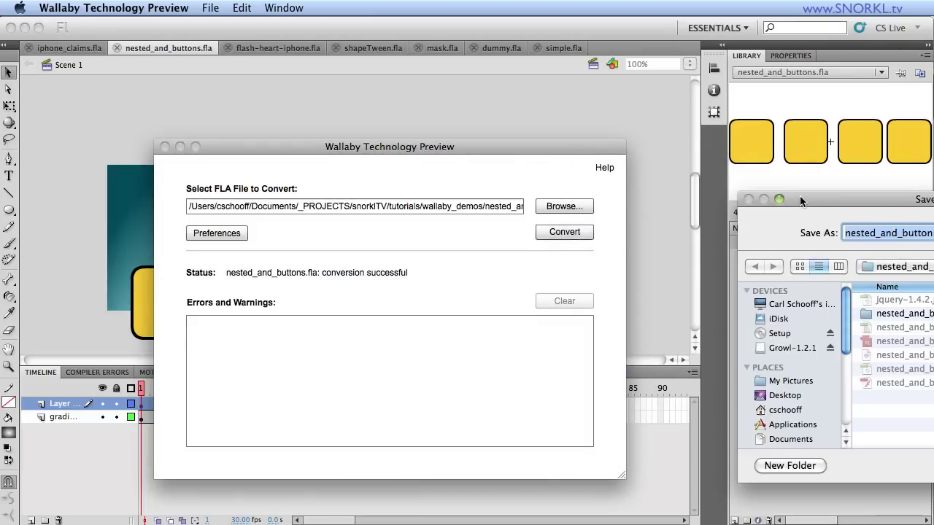
drag(801, 196, 392, 166)
click(672, 438)
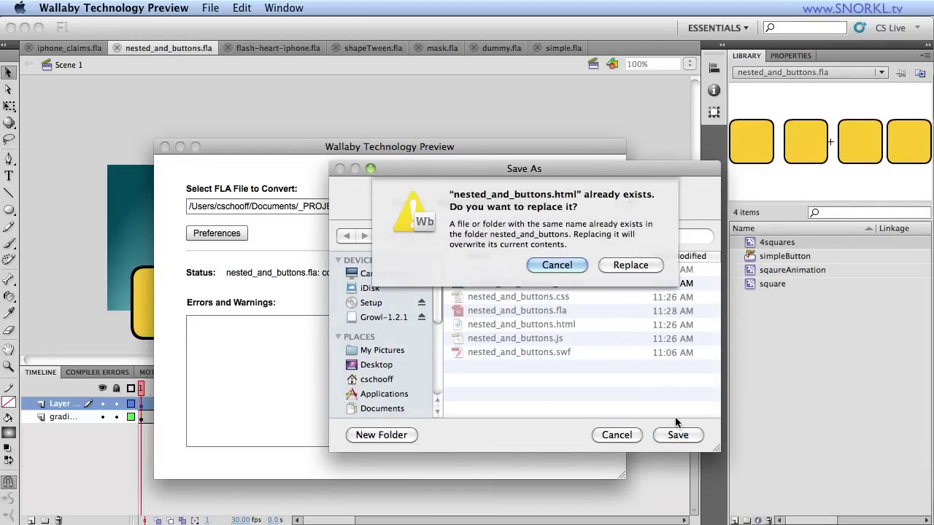
click(628, 267)
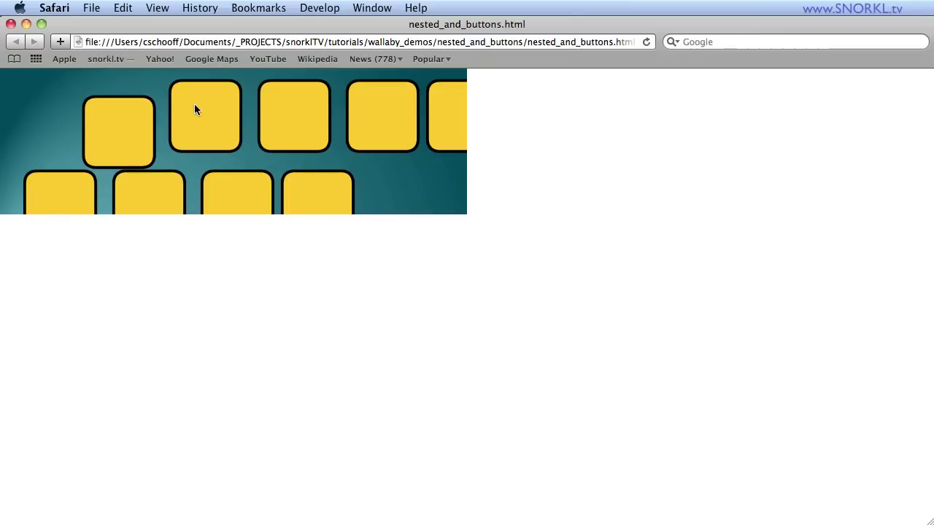
Open the page's Resources in Safari's Web Inspector and preview the yellow square svgblock_1.svg
right_click(153, 249)
click(251, 337)
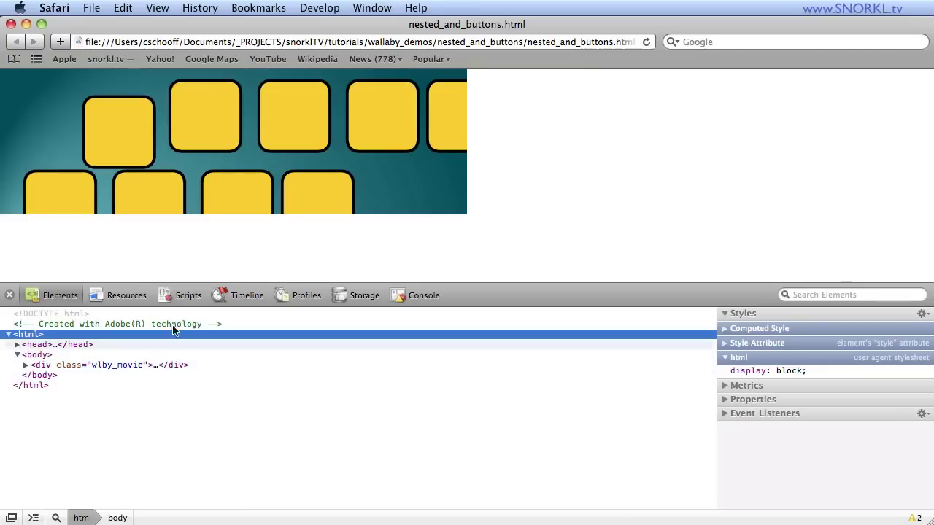
click(126, 294)
scroll(78, 446, down, 2)
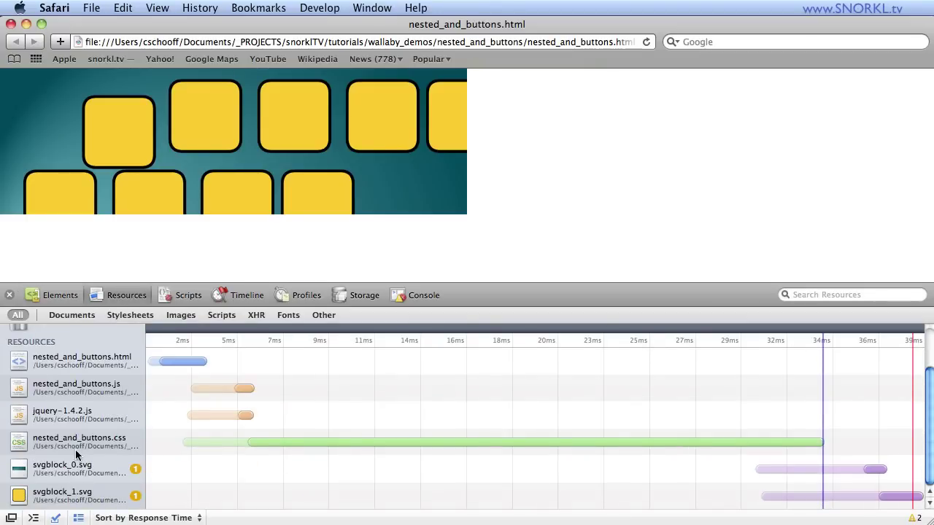
click(86, 500)
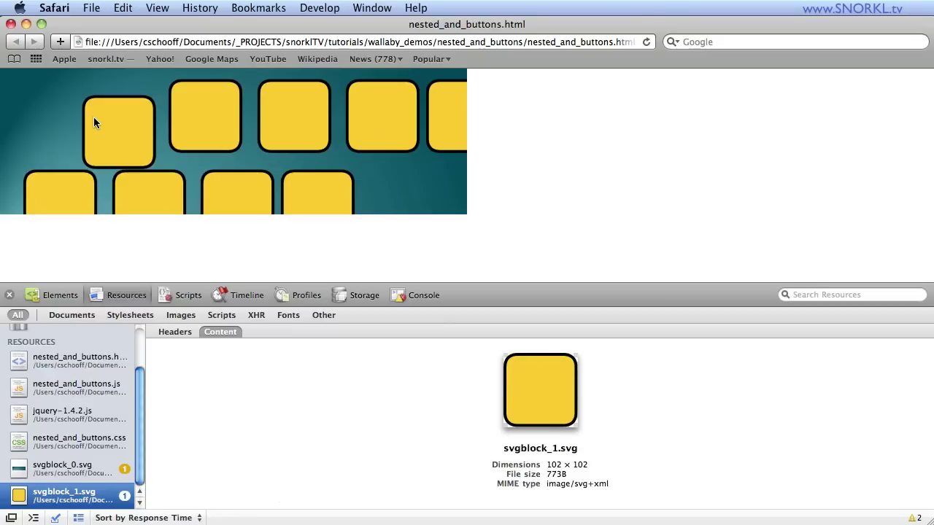
click(263, 510)
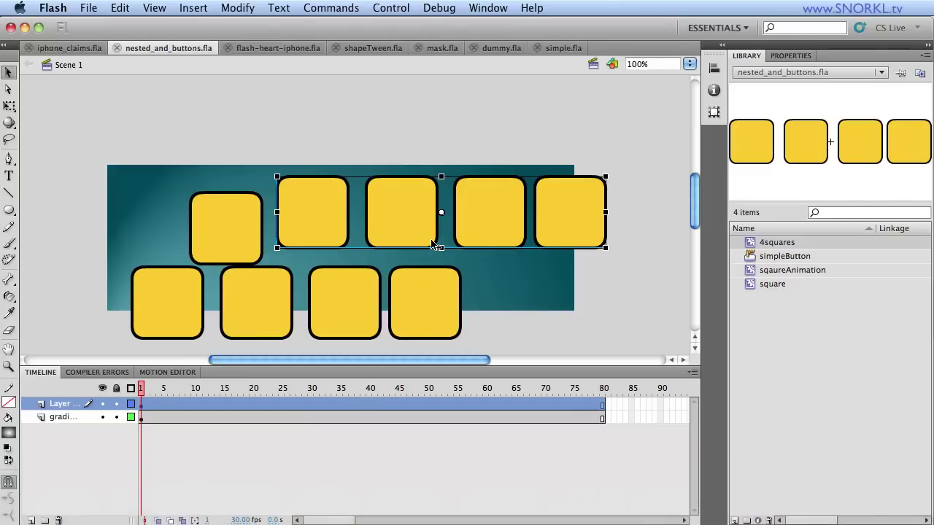
Delete both rows of four squares and move the remaining yellow square further left
key(Delete)
click(343, 284)
key(Delete)
drag(246, 246, 207, 253)
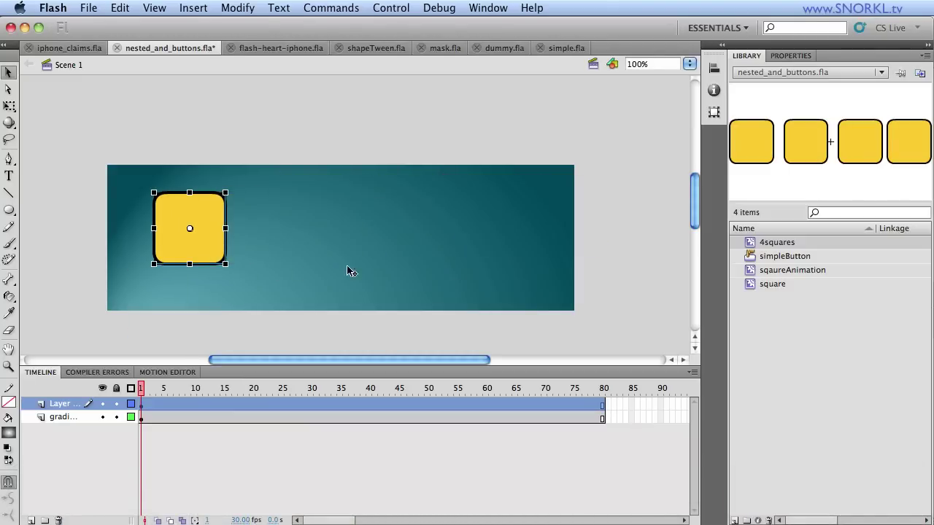
Inside simpleButton, add a layer below Layer 1 holding a square instance, then check the Over state
double_click(752, 259)
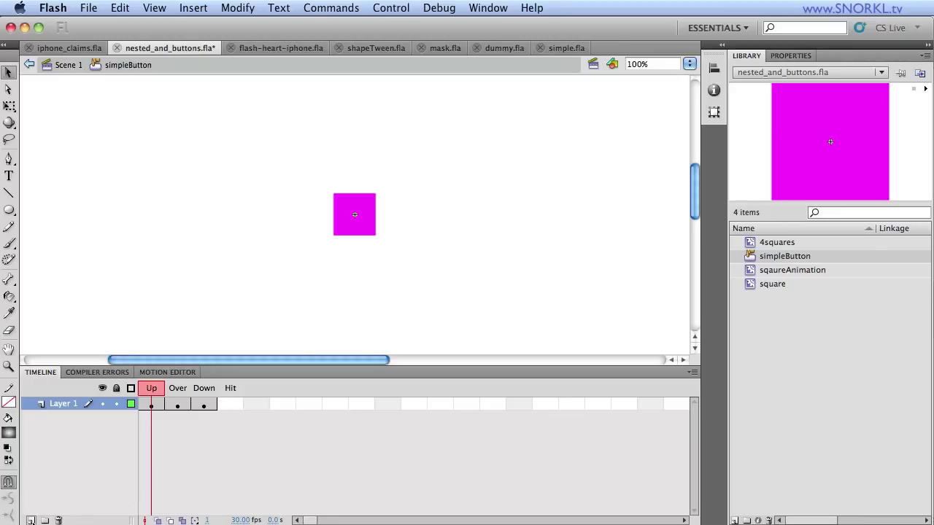
click(30, 520)
drag(63, 410, 69, 424)
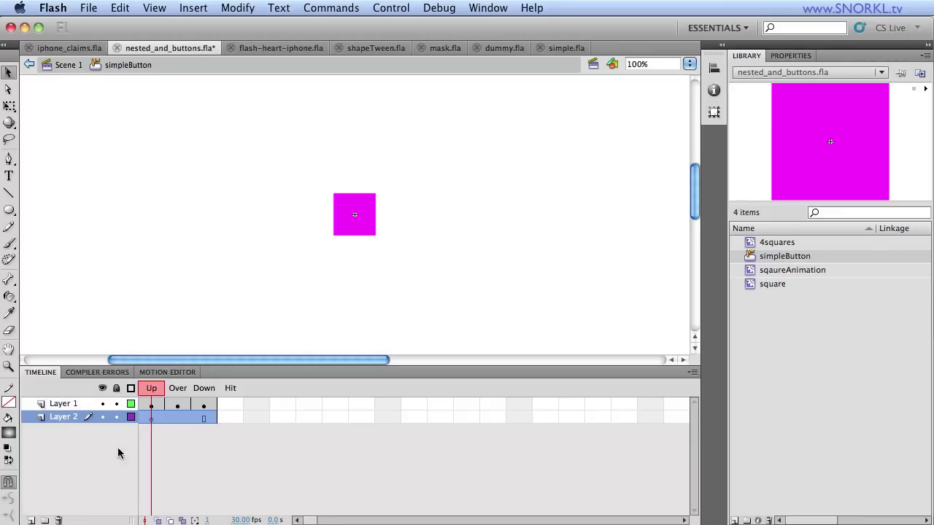
click(778, 287)
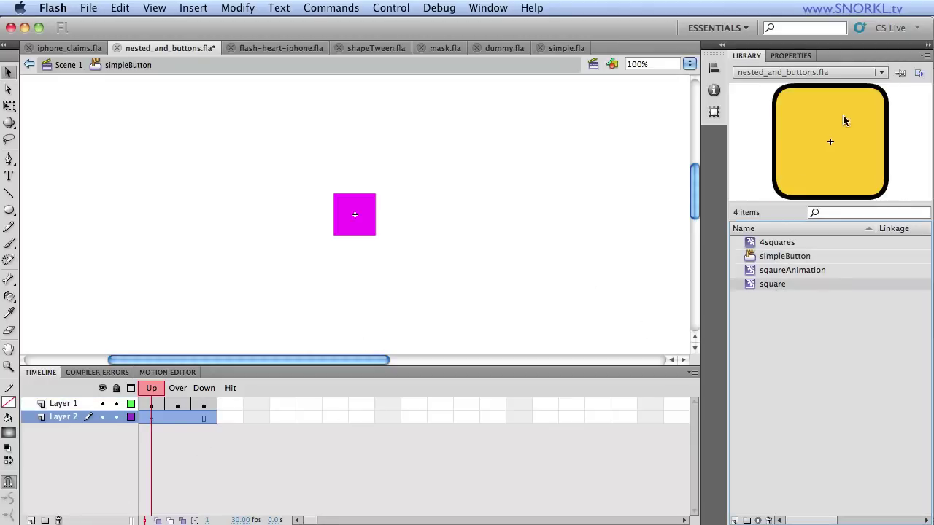
drag(843, 120, 357, 214)
mouse_move(150, 389)
mouse_down()
mouse_move(178, 384)
mouse_move(150, 384)
mouse_up()
Back in Scene 1, place a simpleButton instance on the stage and save the file
click(65, 65)
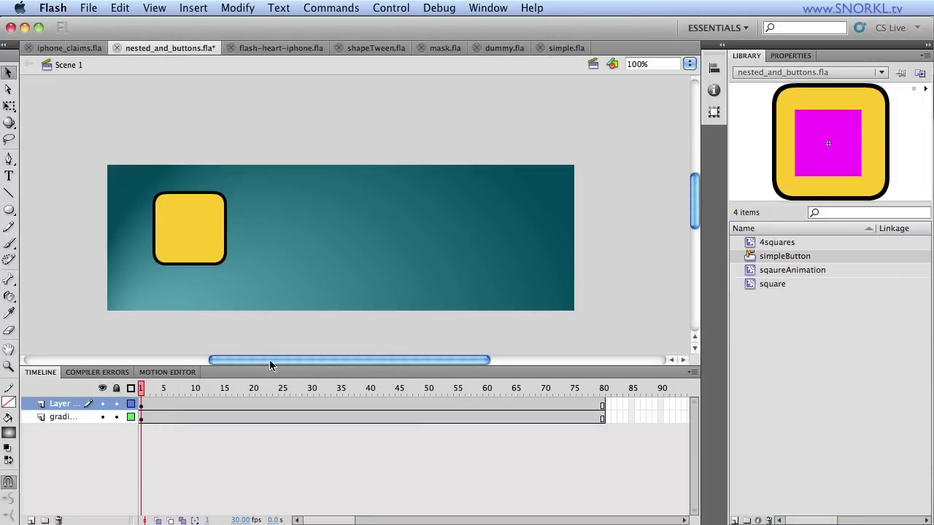
drag(829, 167, 340, 230)
key(super+s)
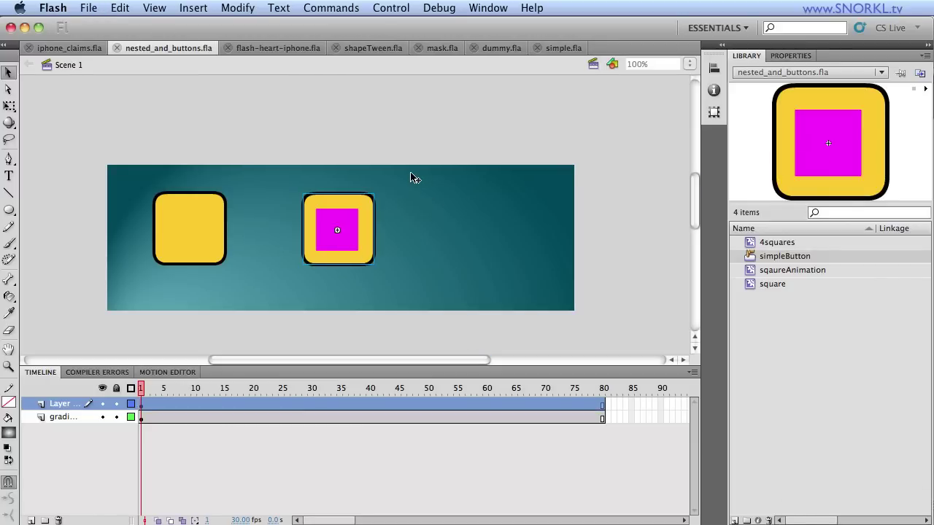
Reconvert nested_and_buttons.fla in Wallaby and save the output over nested_and_buttons.html
click(240, 511)
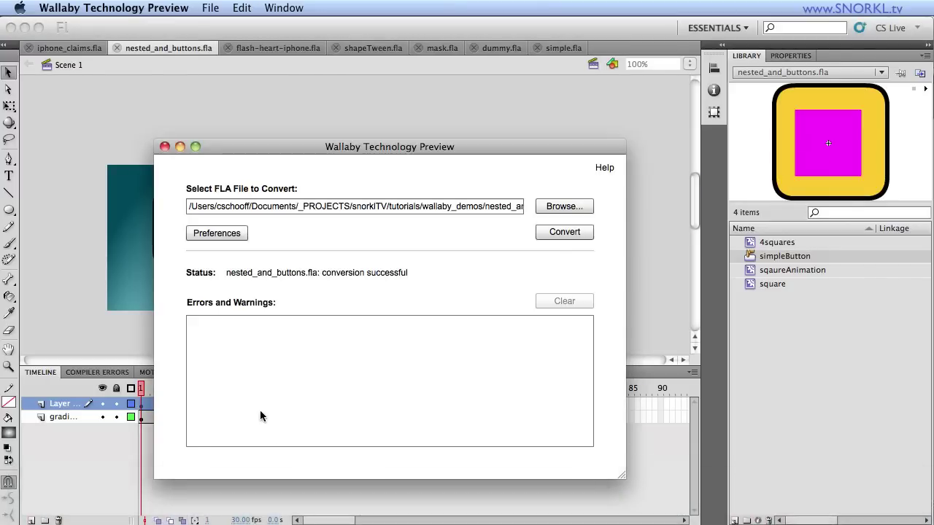
drag(502, 146, 426, 117)
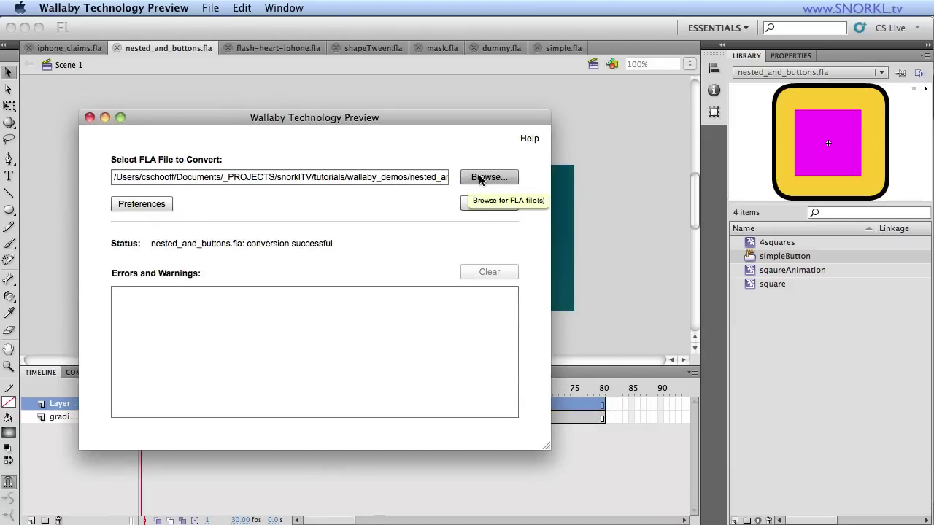
click(489, 203)
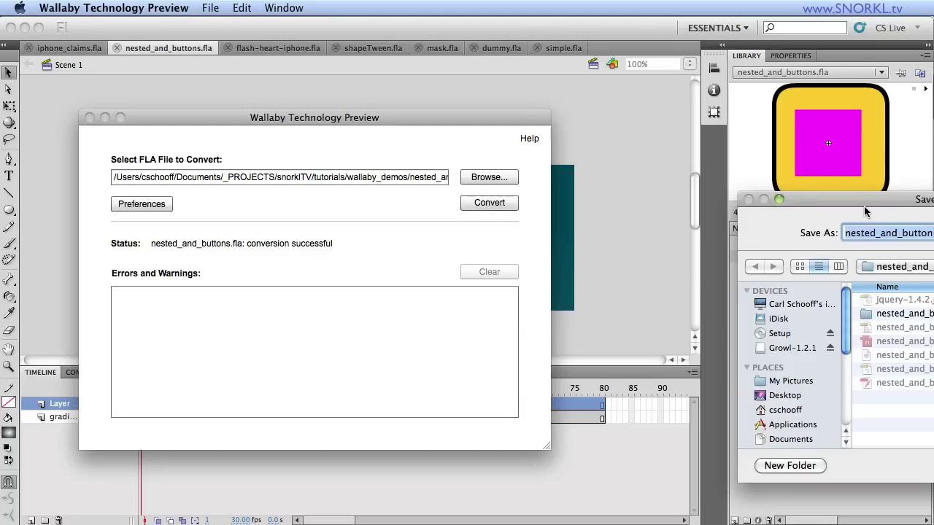
drag(820, 142, 322, 170)
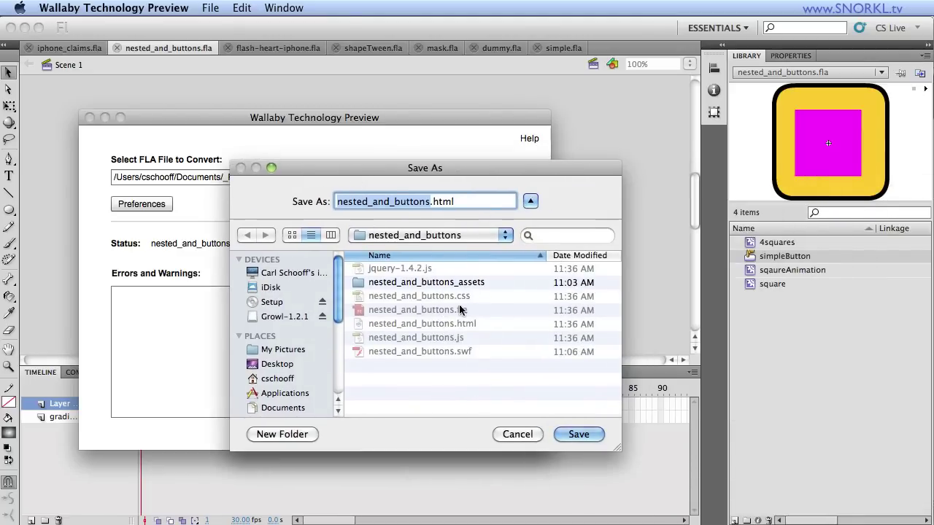
click(584, 434)
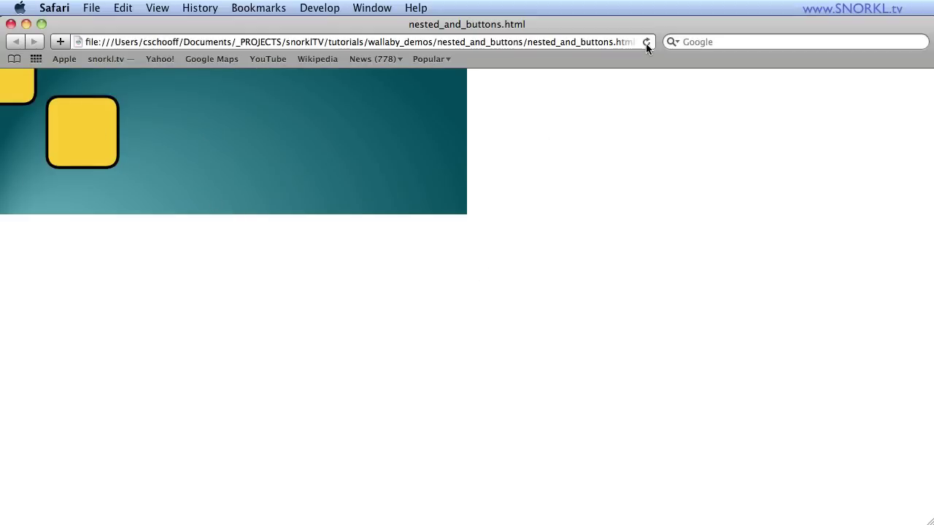
Reload the converted page, disable caches from the Develop menu, and test the nested button
click(645, 43)
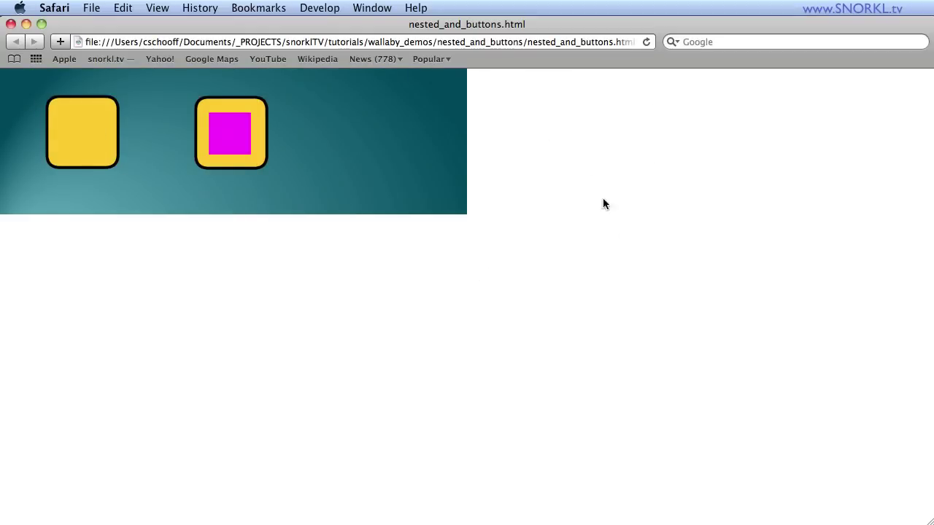
click(322, 8)
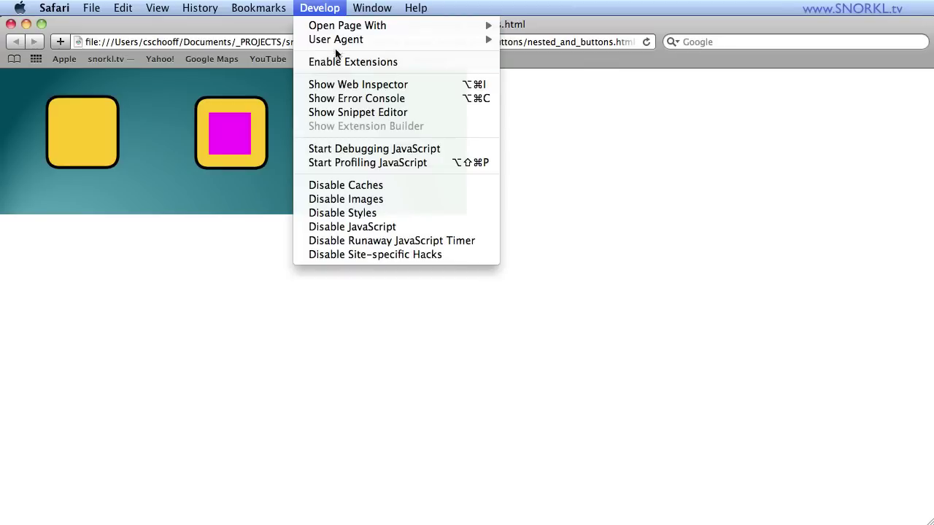
click(379, 189)
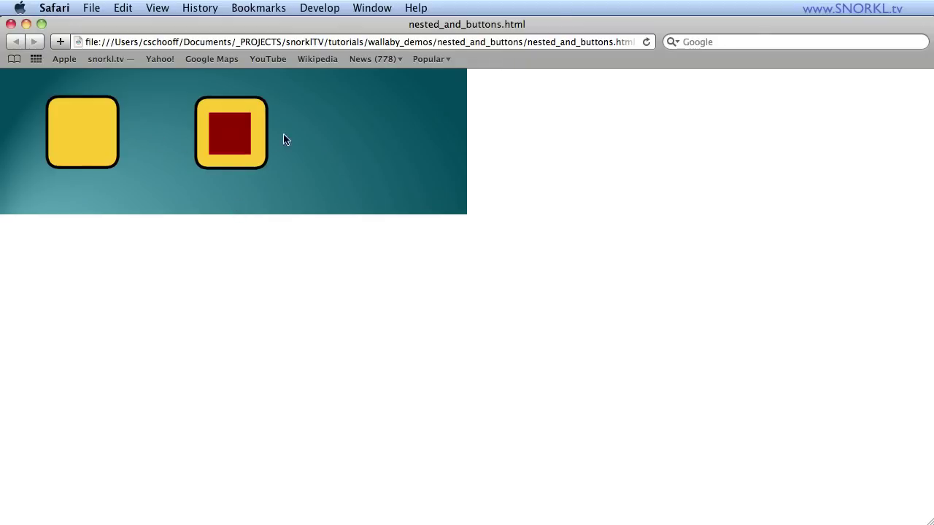
drag(241, 144, 296, 168)
In Web Inspector's Resources, preview the square.svg and svgblock_1.svg images
right_click(198, 368)
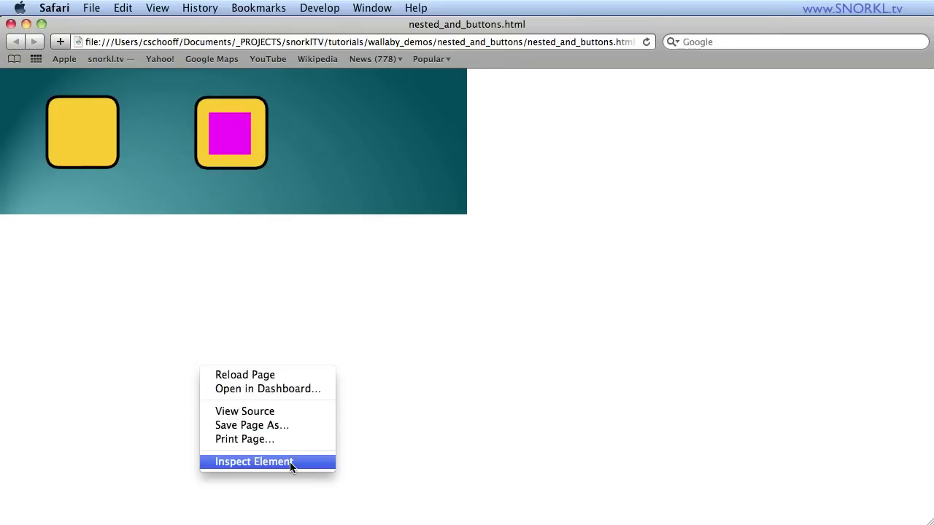
click(290, 462)
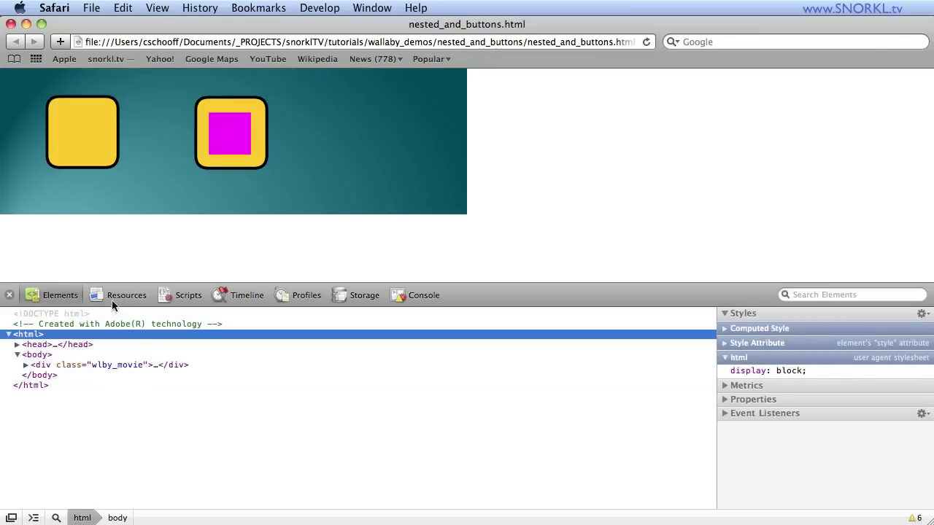
click(117, 300)
scroll(110, 437, down, 4)
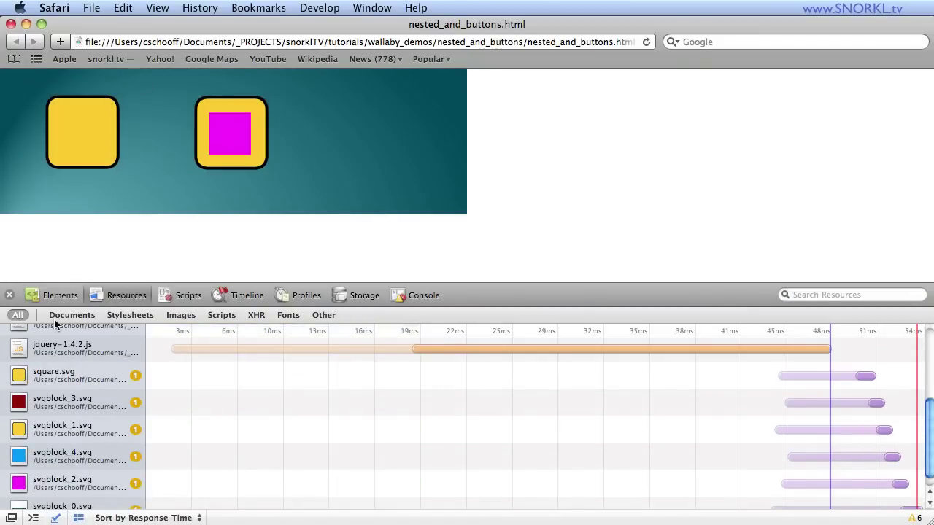
click(53, 376)
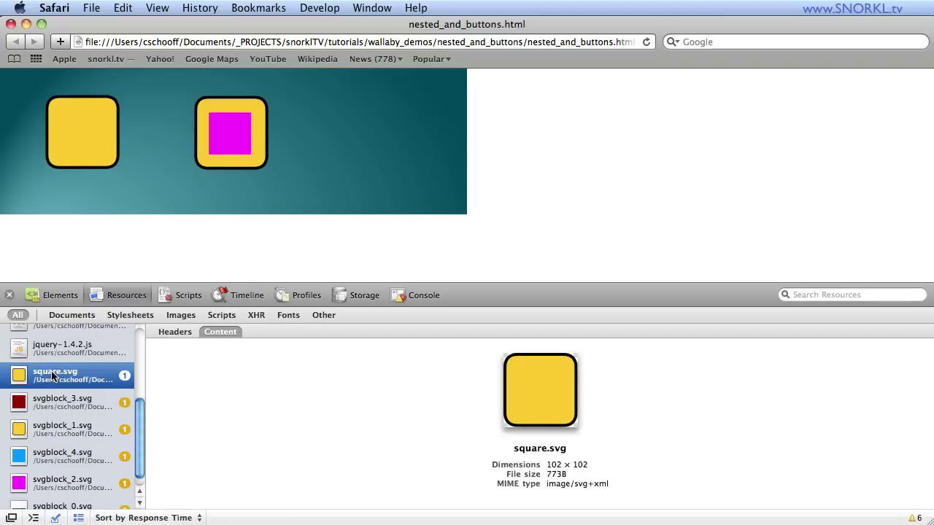
click(70, 432)
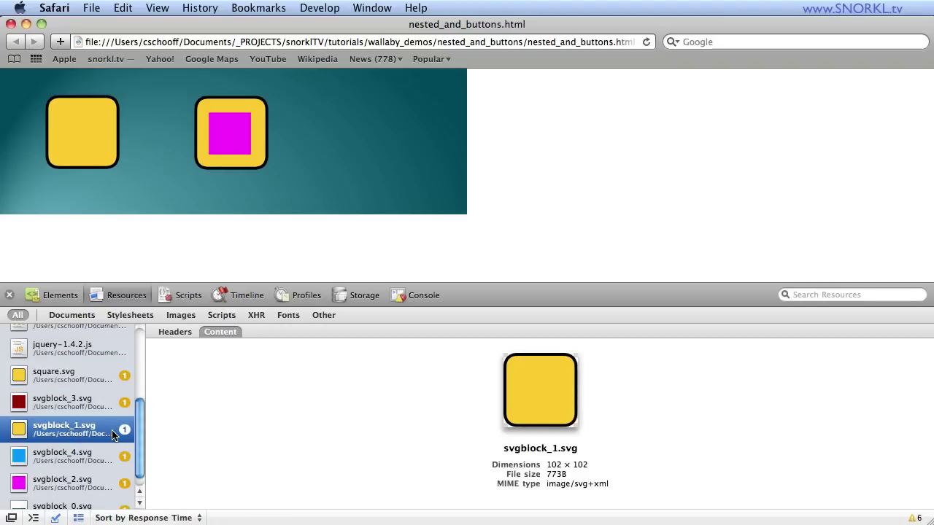
click(62, 381)
click(70, 373)
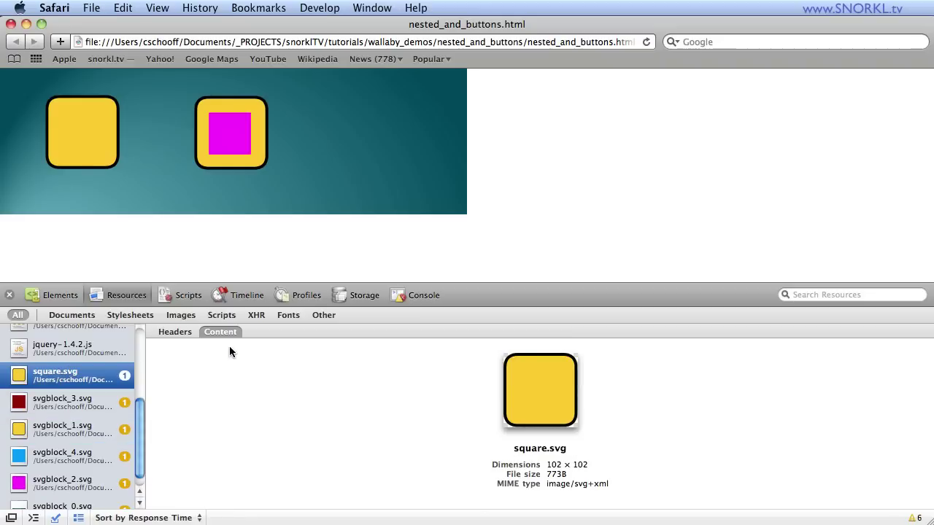
Select across both squares on the page and open svgblock_4.svg on its own
click(203, 245)
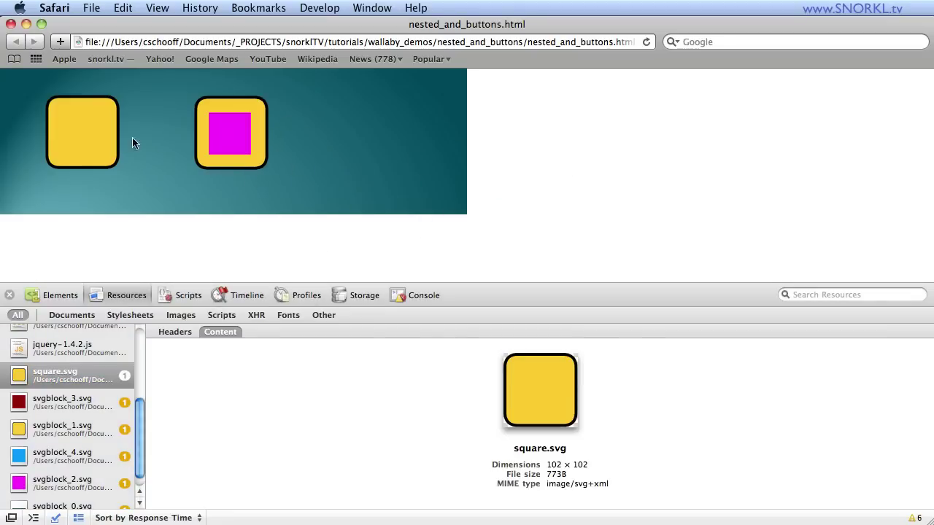
drag(80, 117, 225, 145)
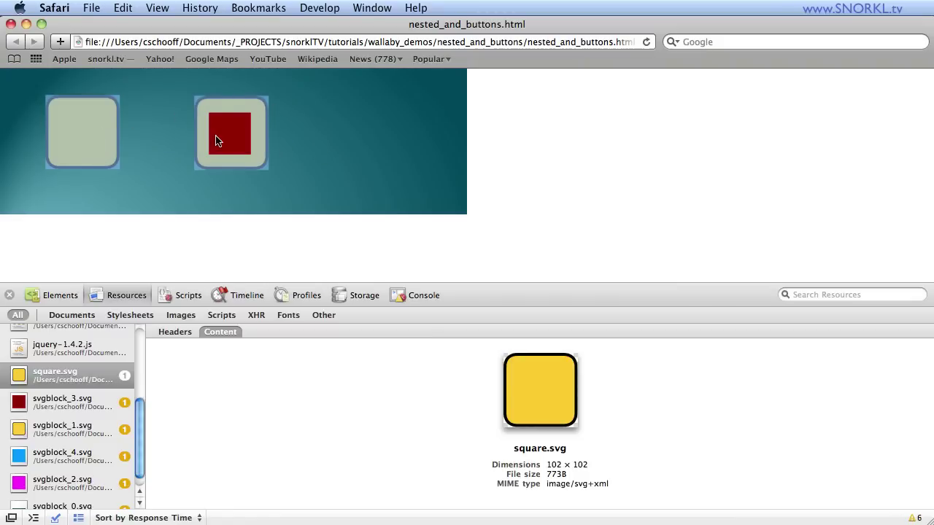
click(228, 245)
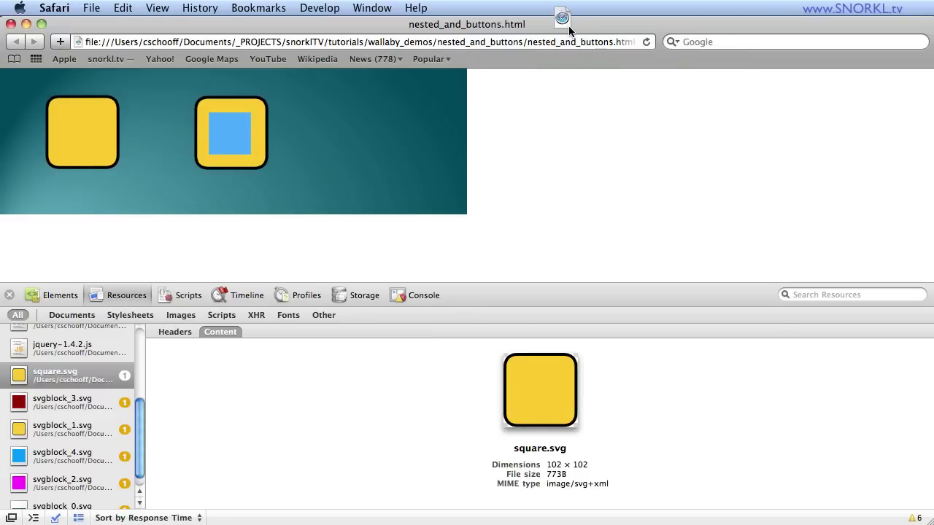
key(Return)
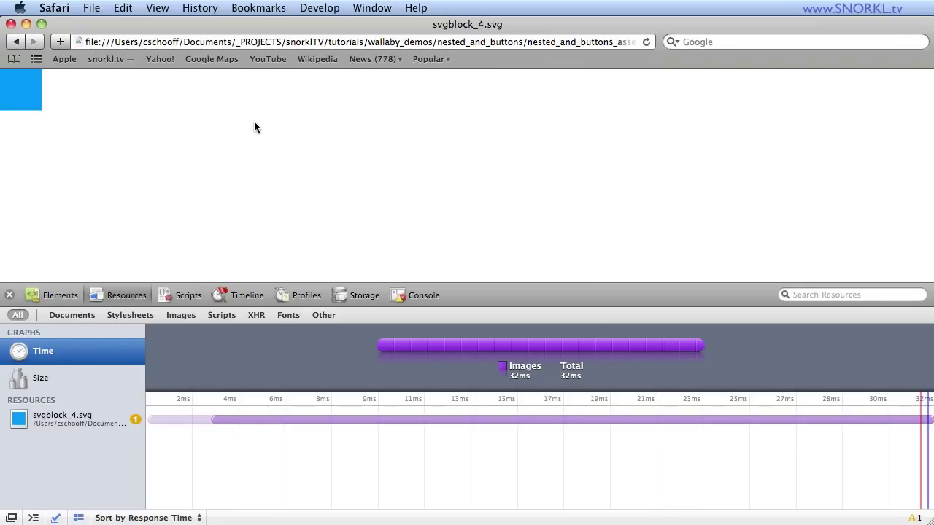
Close Safari and delete the button instance and yellow square from the Flash stage
click(11, 25)
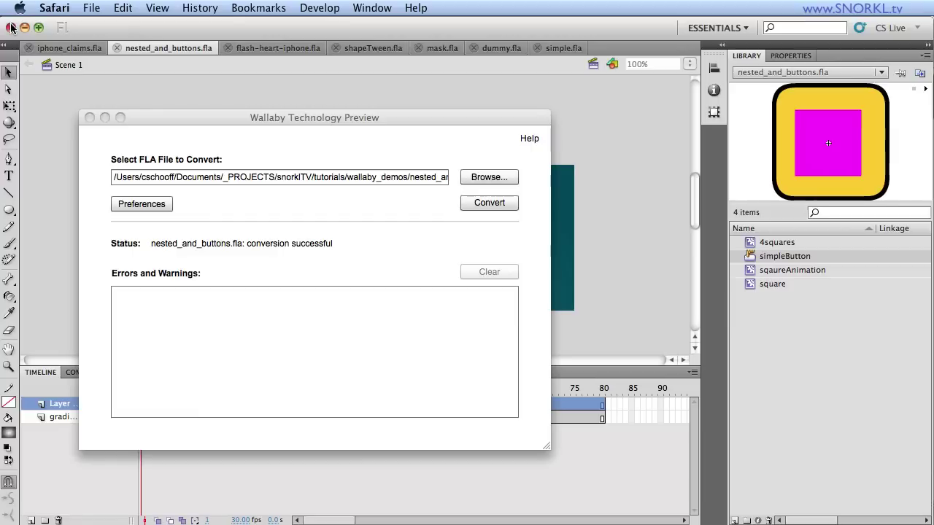
click(260, 100)
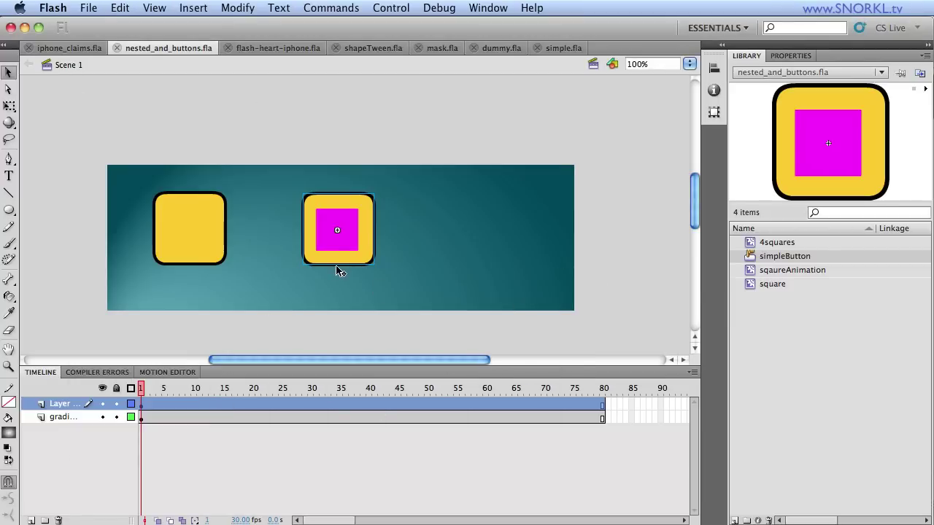
key(Delete)
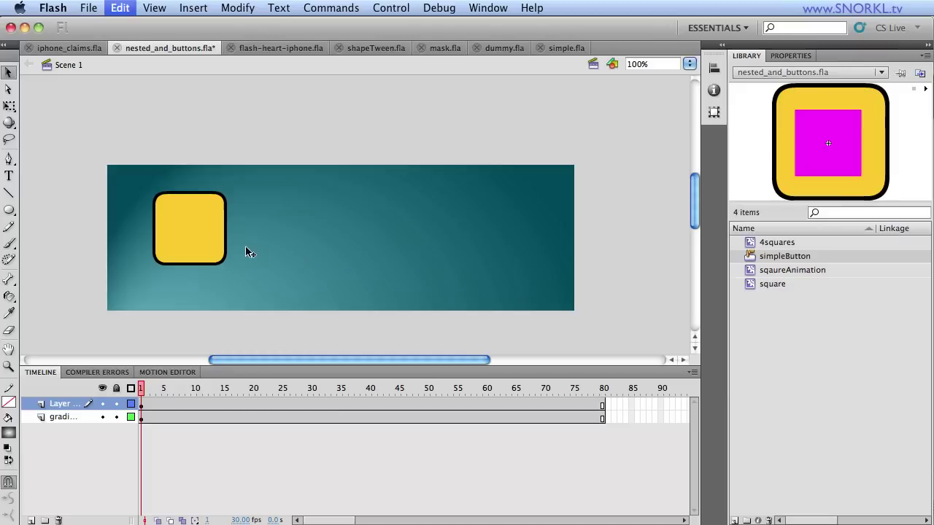
key(super+a)
key(Delete)
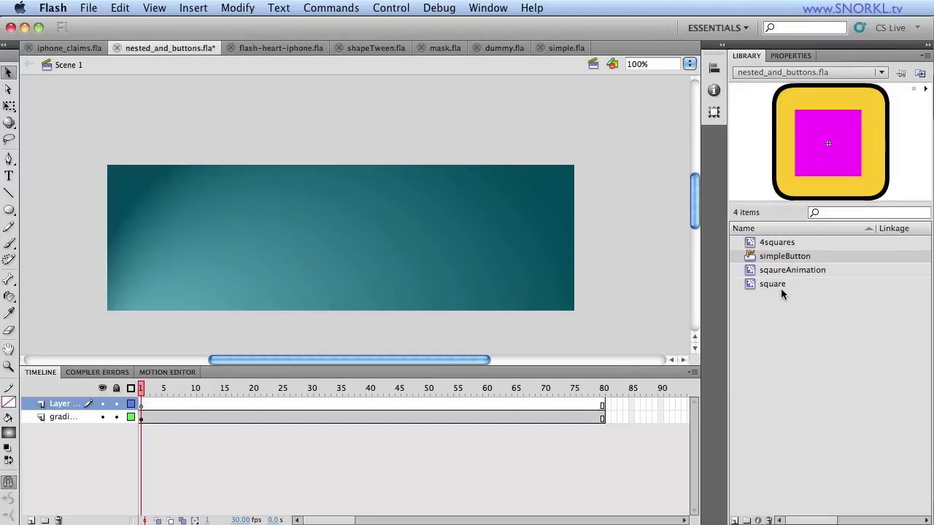
Place a sqaureAnimation instance at the stage centre, then check it at frame 1 in place
click(792, 270)
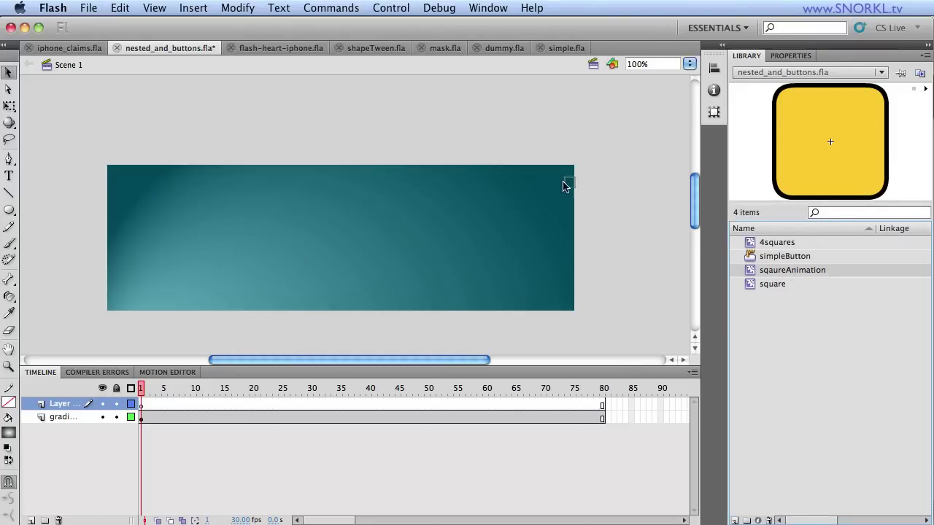
drag(335, 247, 332, 246)
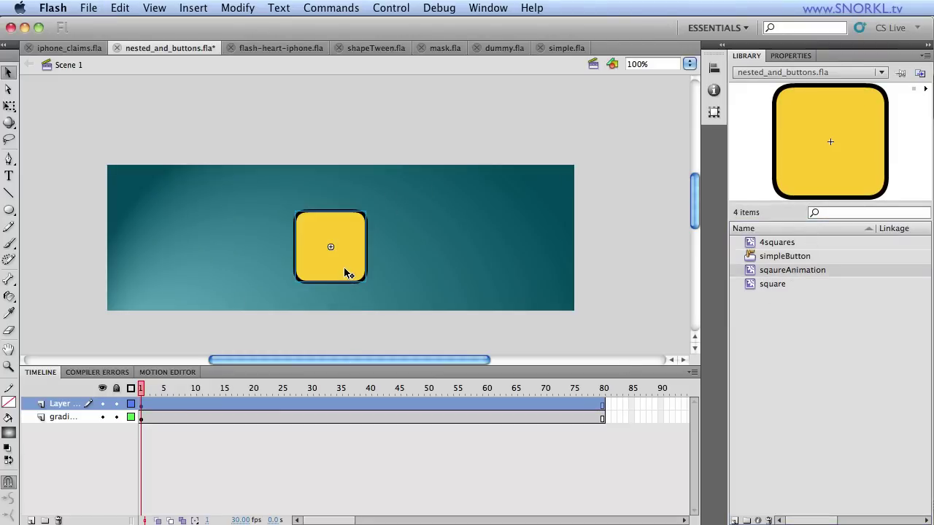
double_click(347, 274)
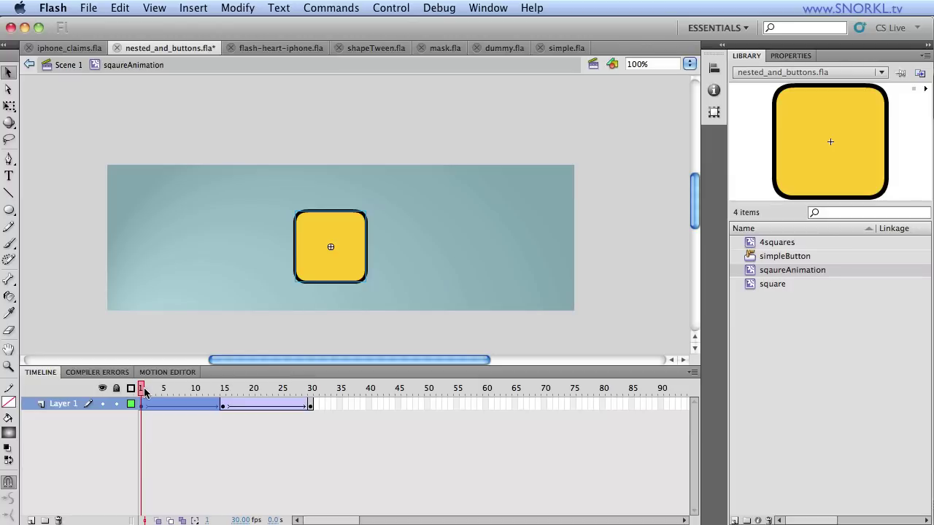
drag(198, 392, 105, 381)
Back in Scene 1, put the yellow square at the stage's left side
click(68, 65)
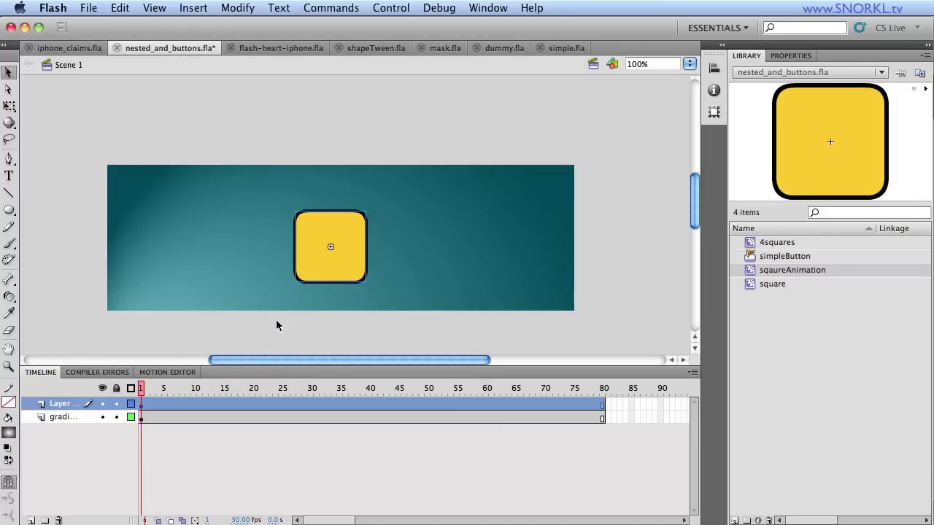
drag(330, 266, 188, 255)
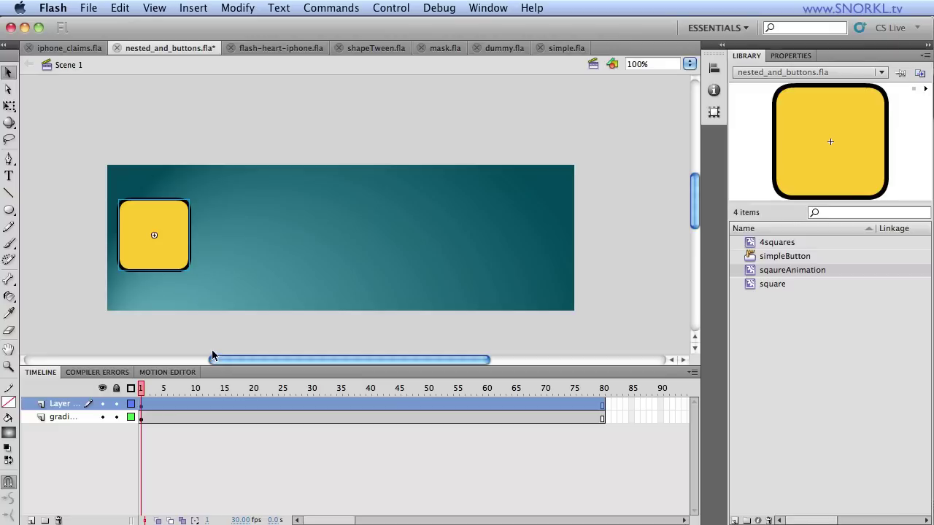
key(super+shift+a)
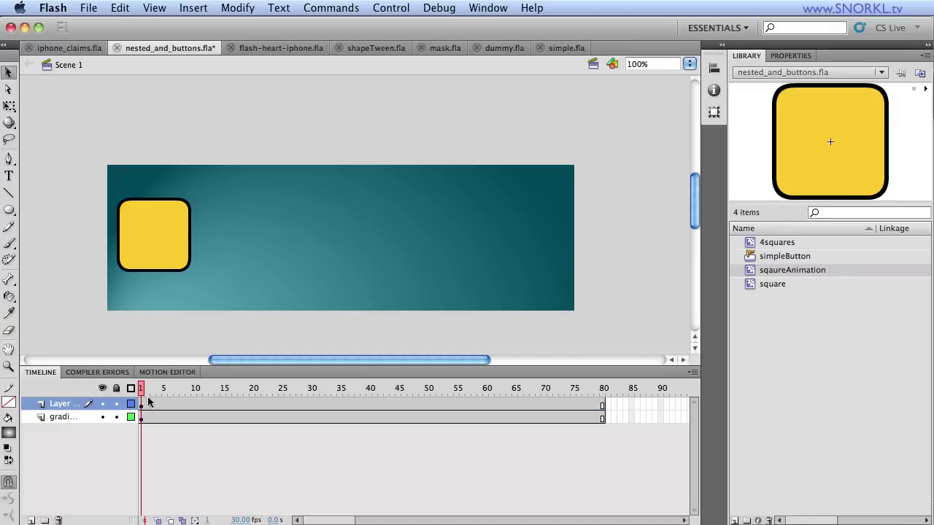
Add a keyframe at frame 35 and classic tweens for frames 1–35 and 35–80
click(338, 405)
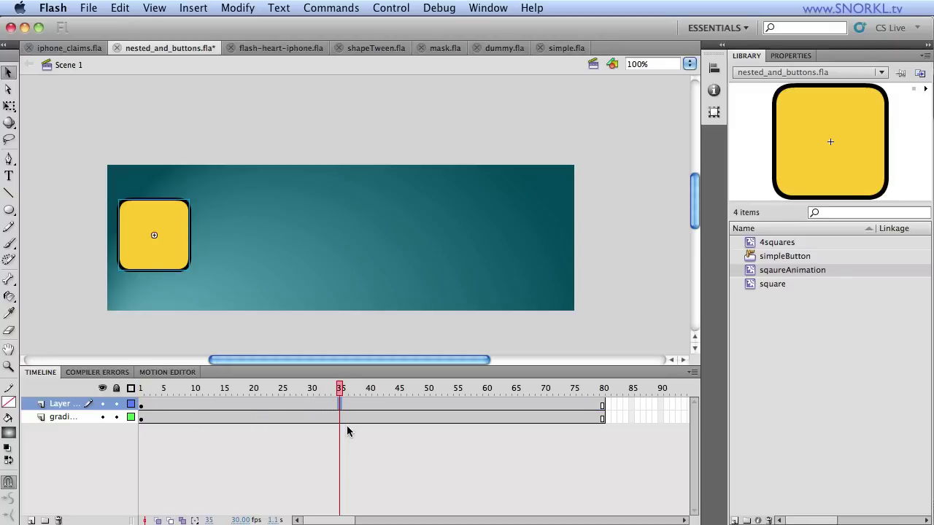
key(F6)
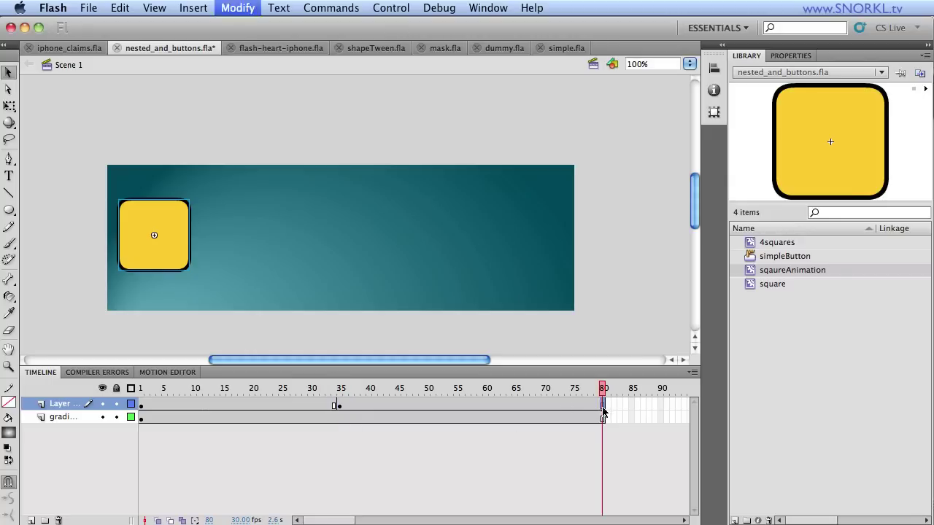
right_click(266, 407)
click(304, 437)
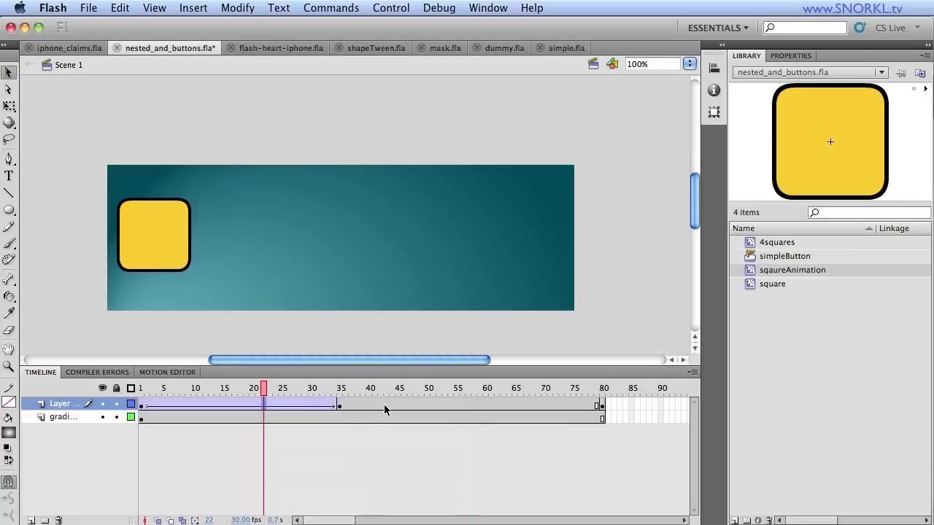
right_click(387, 406)
key(Return)
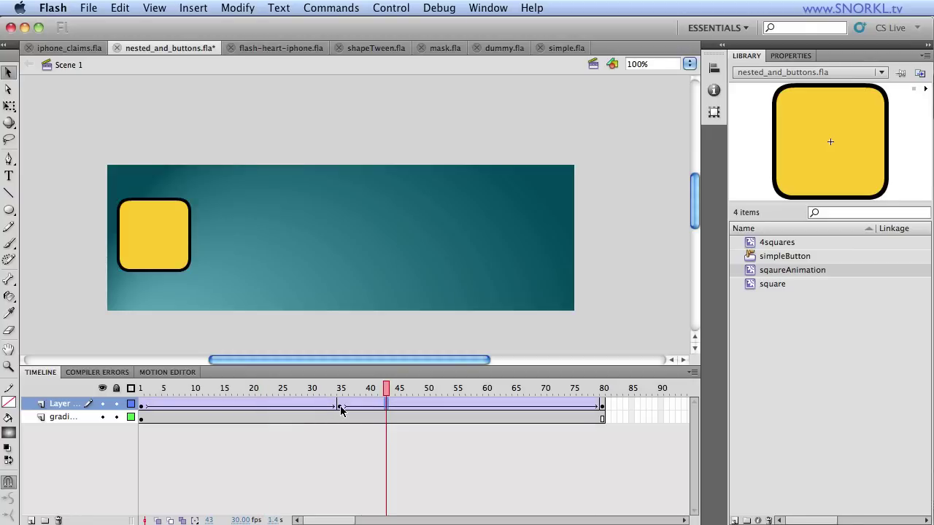
Move the square to the stage's right side at frame 35 and play the animation
drag(176, 256, 535, 249)
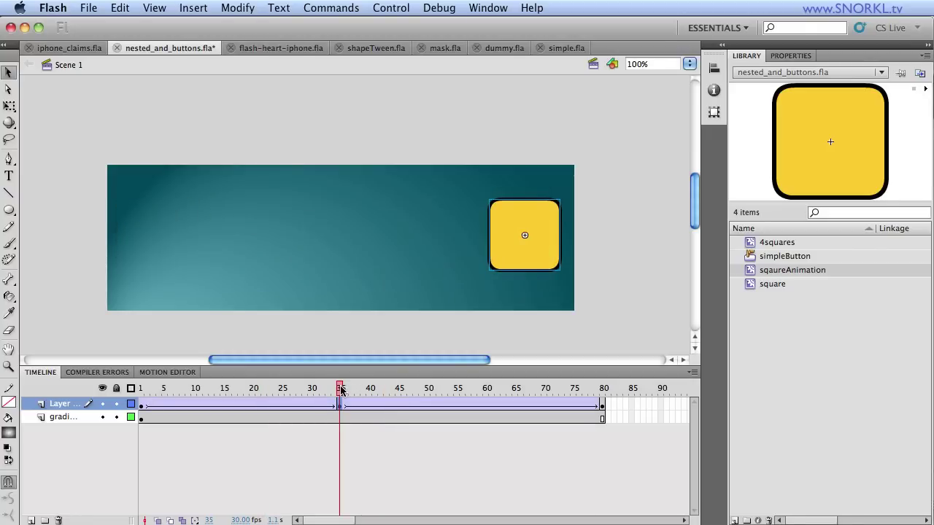
key(Return)
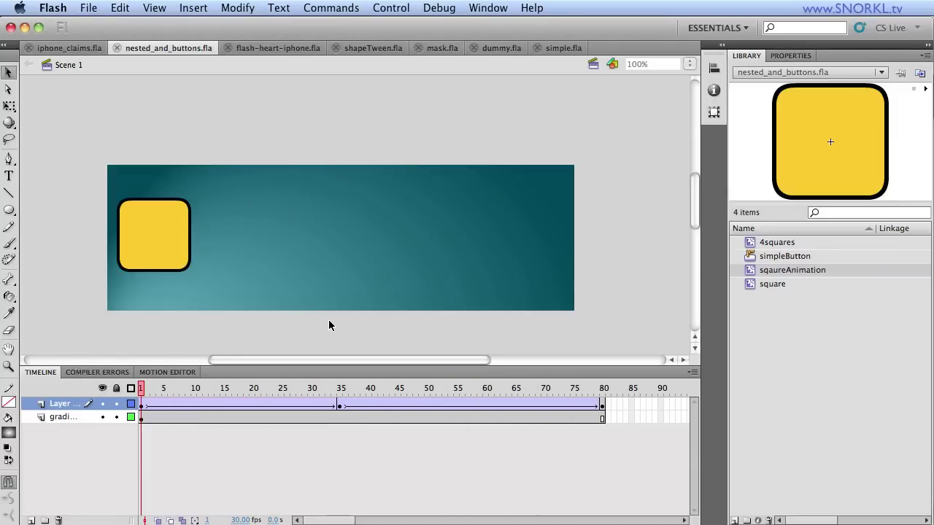
key(ctrl+F3)
key(Return)
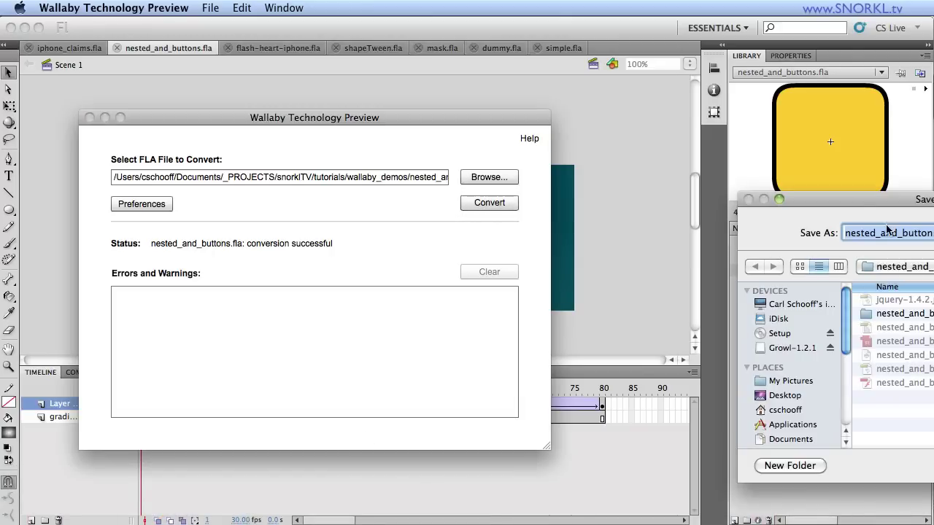
Save the HTML5 output over the existing nested_and_buttons file
key(Return)
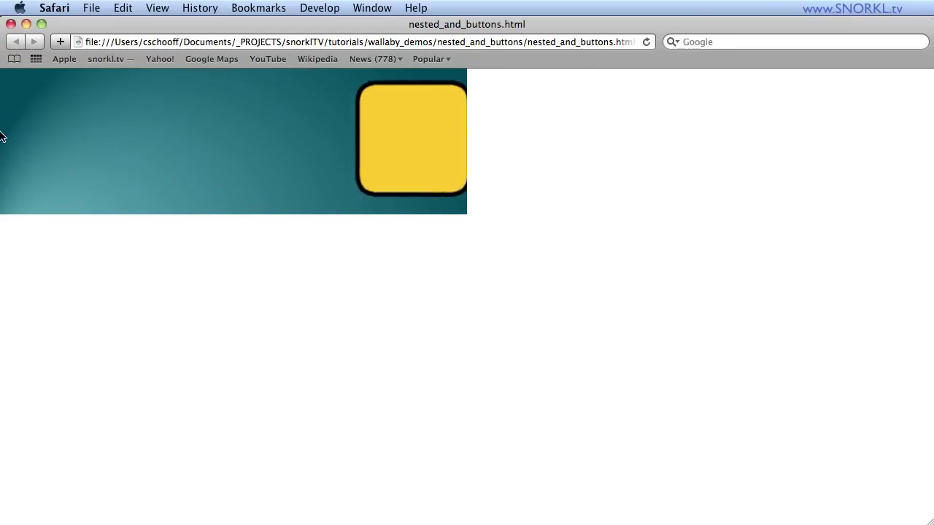
In Web Inspector's Resources, view load times, then switch the graph to sizes (77.77KB total)
right_click(209, 245)
click(274, 338)
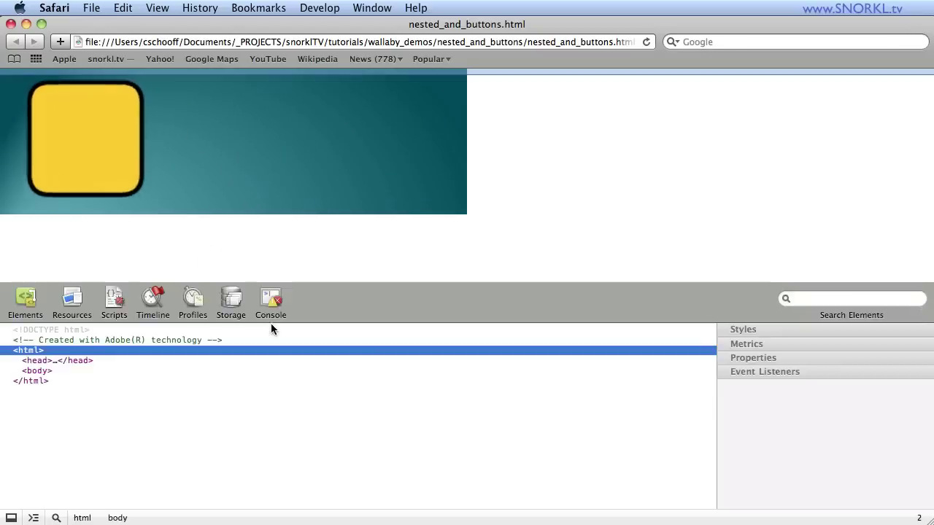
click(124, 295)
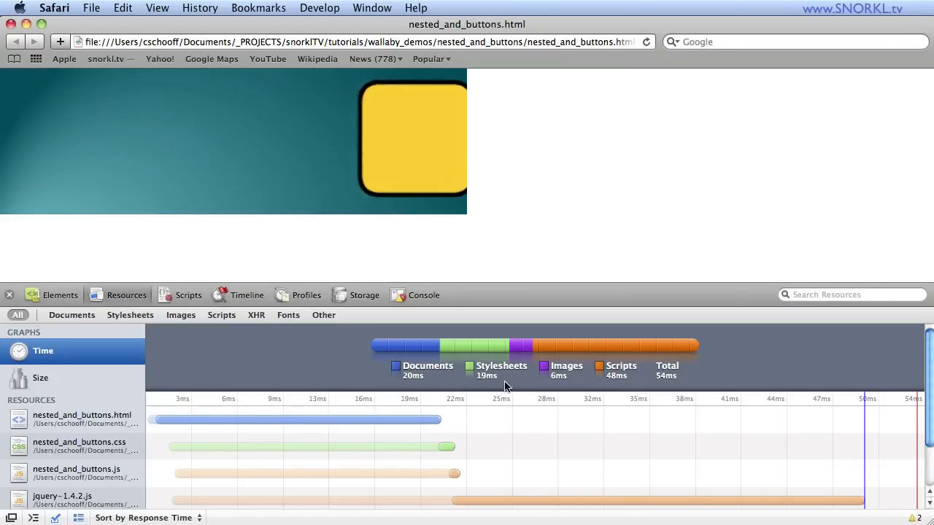
click(130, 372)
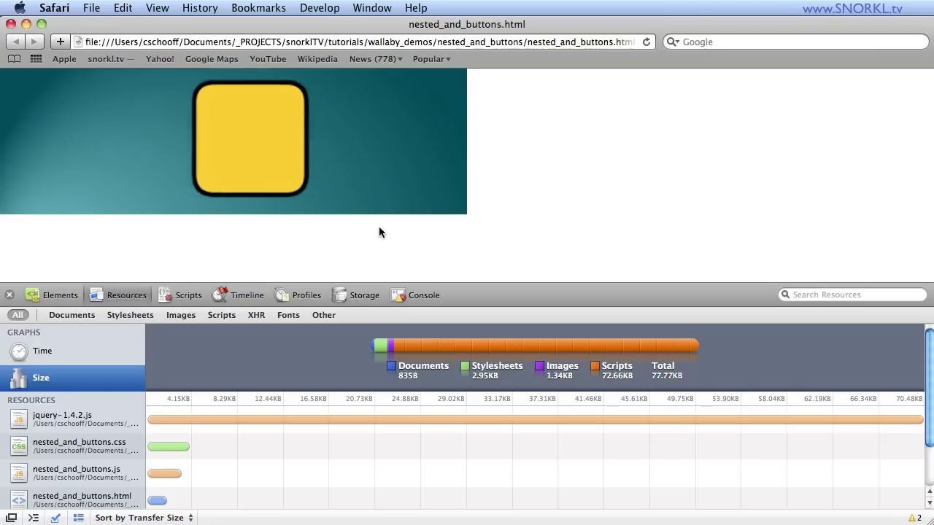
Minimize Safari and switch to Chrome's interactive content PDF page
click(27, 27)
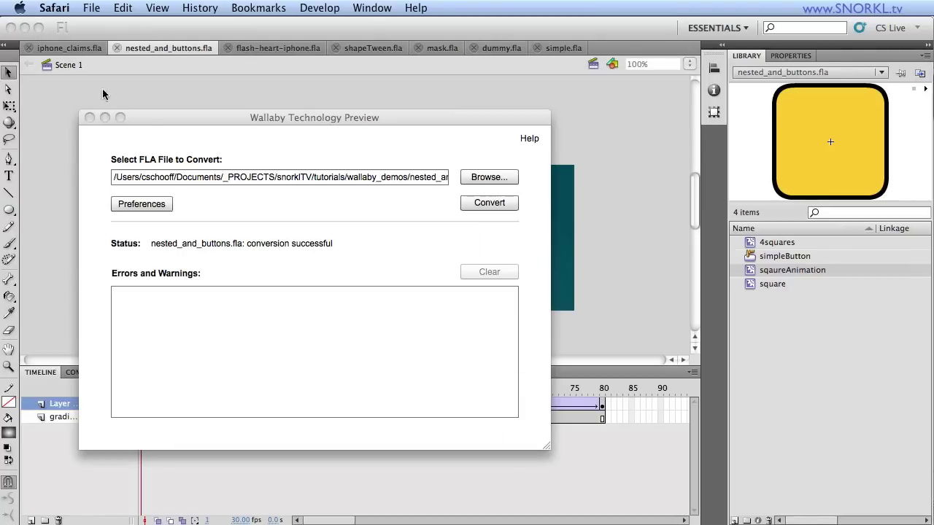
click(151, 117)
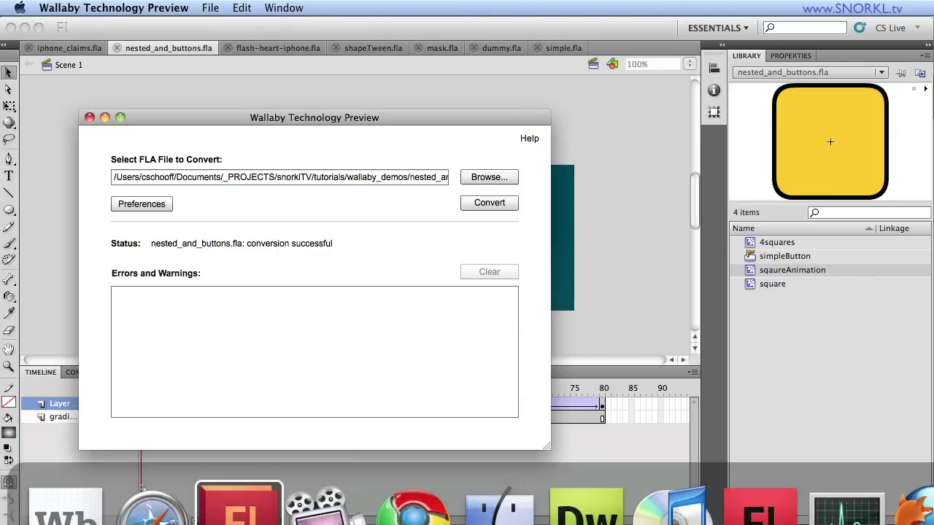
click(413, 507)
click(357, 129)
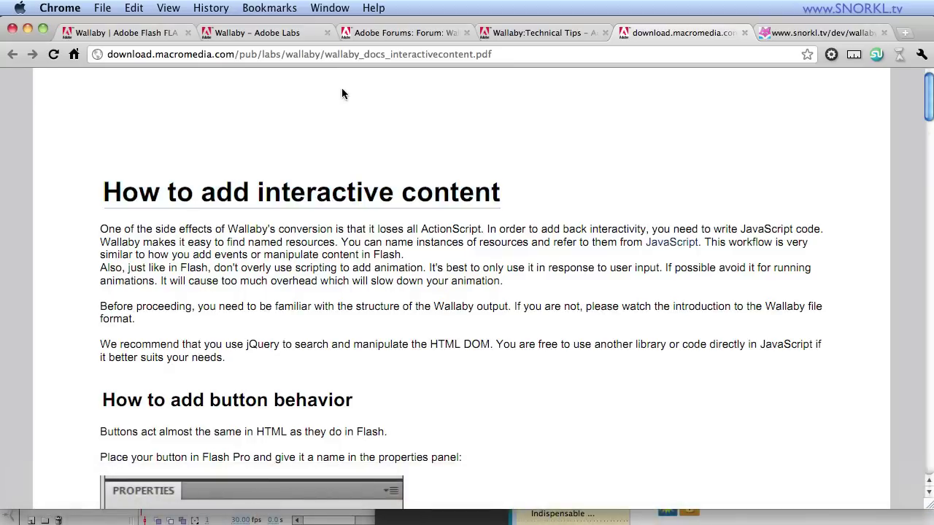
scroll(530, 267, down, 10)
scroll(530, 267, up, 10)
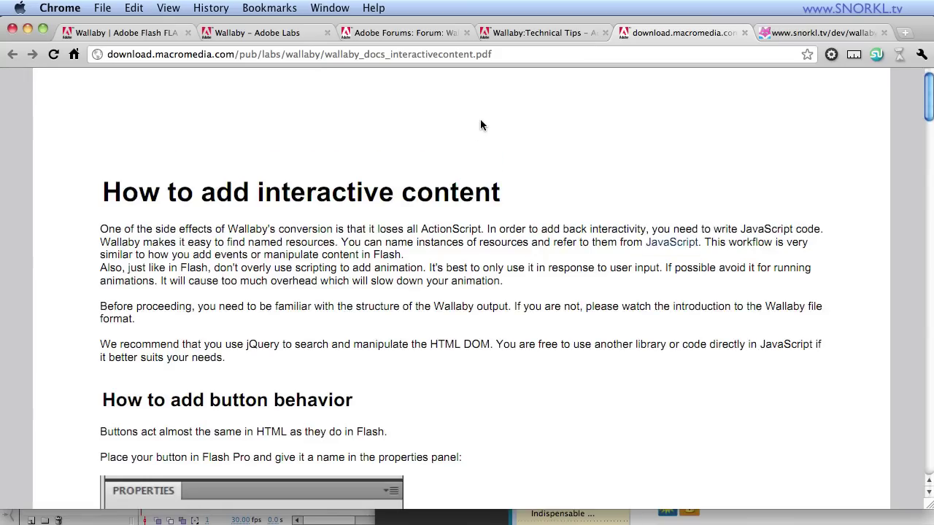
Skim the Wallaby:Technical Tips wiki page, then go to the 'Wallaby - Adobe Labs' tab
click(531, 32)
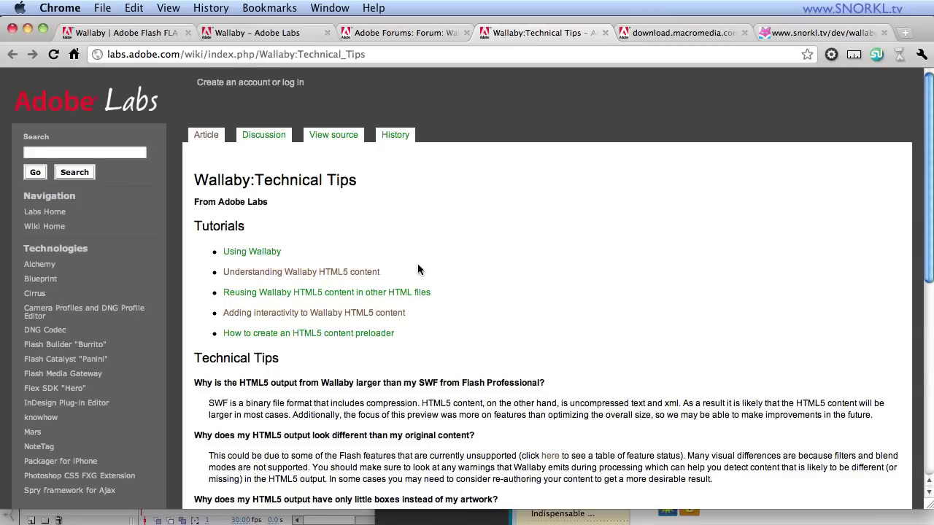
scroll(418, 280, down, 7)
scroll(408, 321, down, 3)
scroll(405, 316, up, 5)
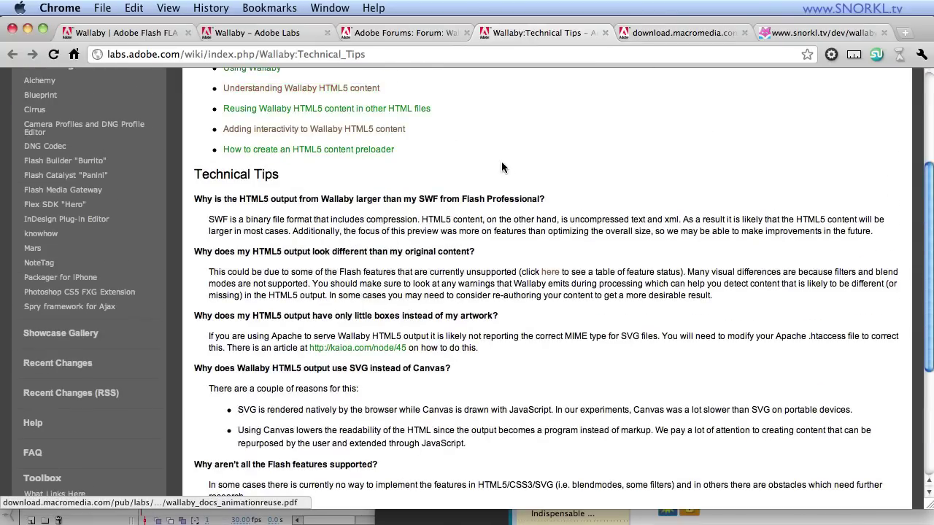
scroll(409, 190, up, 3)
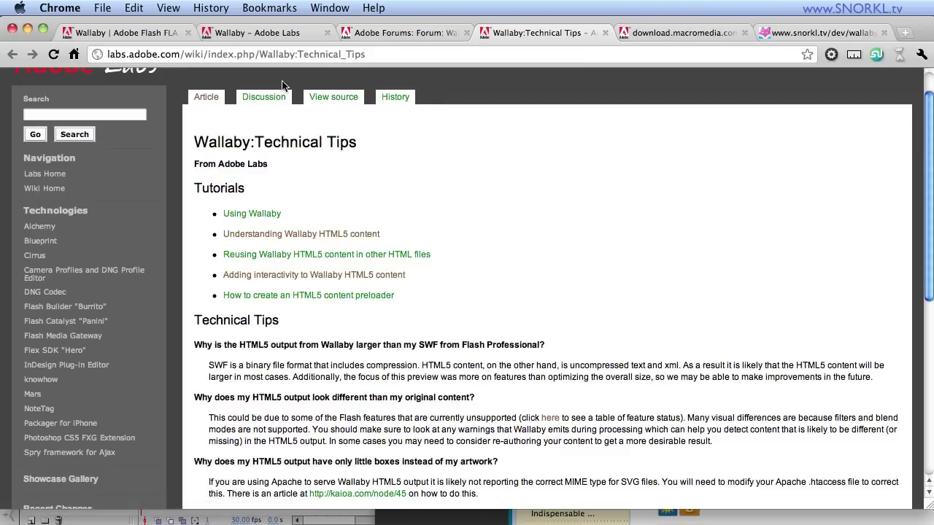
click(230, 33)
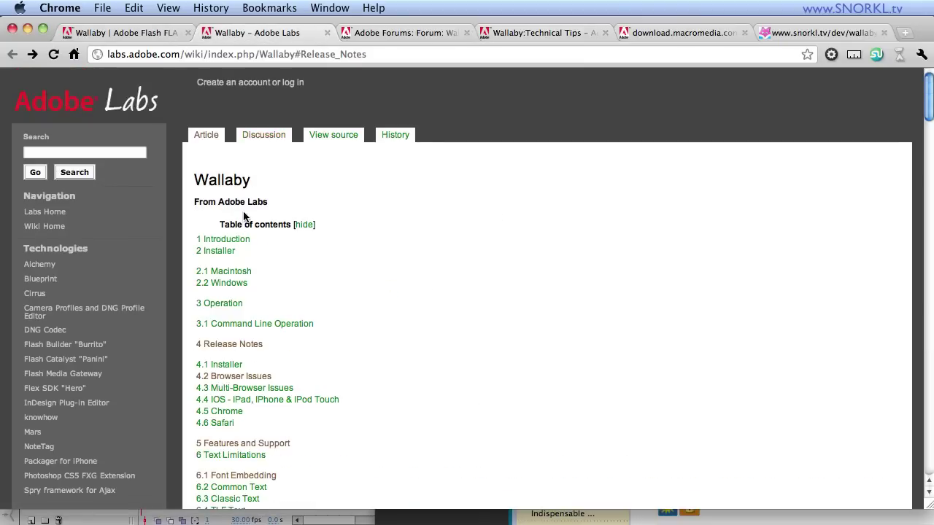
Scroll through the release notes, highlighting the Safari notes, down to Text Limitations
scroll(349, 200, down, 10)
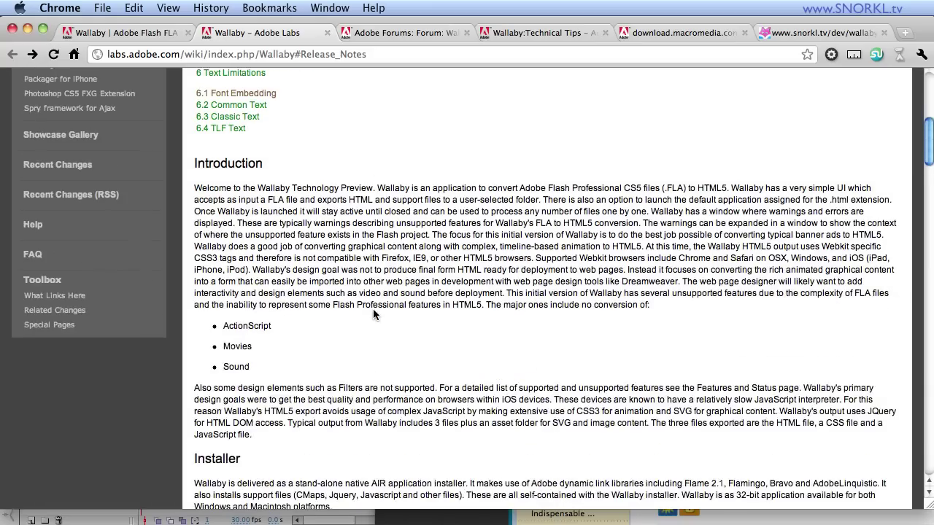
scroll(372, 310, down, 20)
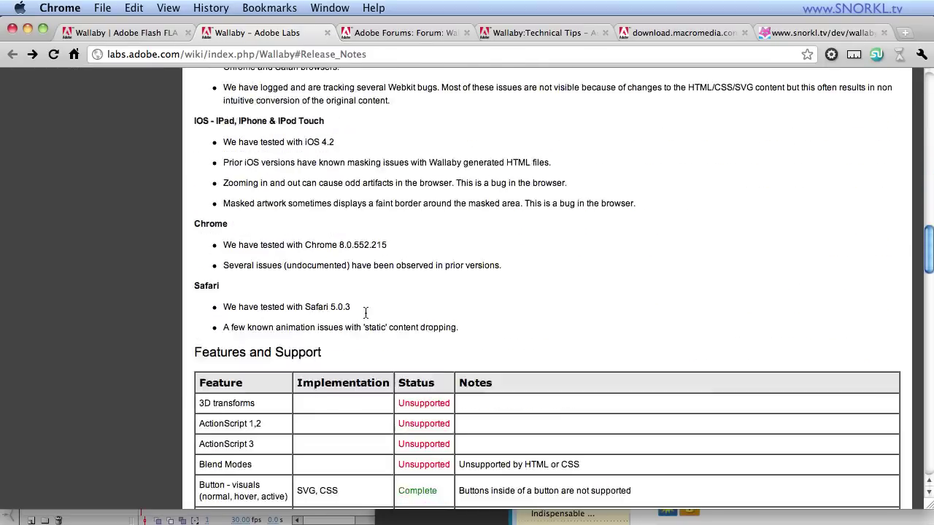
scroll(365, 310, down, 4)
scroll(338, 281, up, 6)
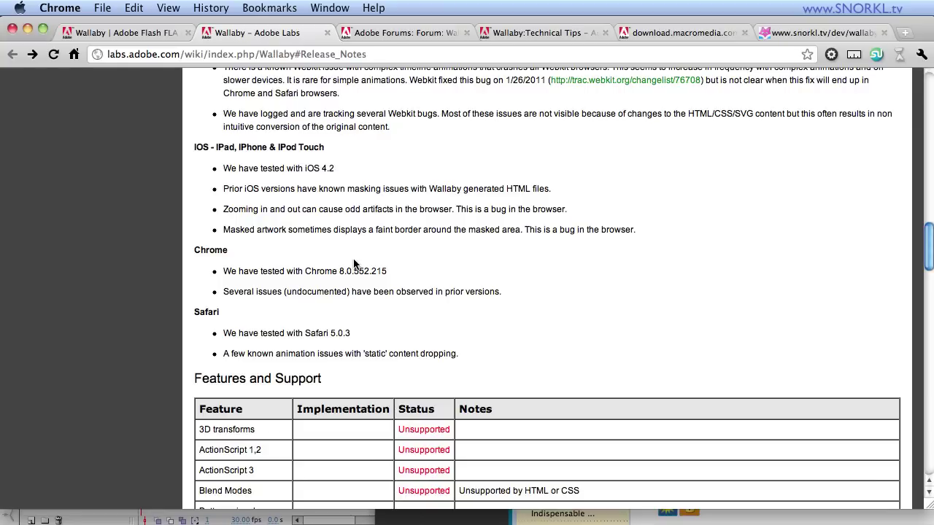
drag(207, 312, 497, 355)
click(502, 355)
scroll(502, 315, down, 5)
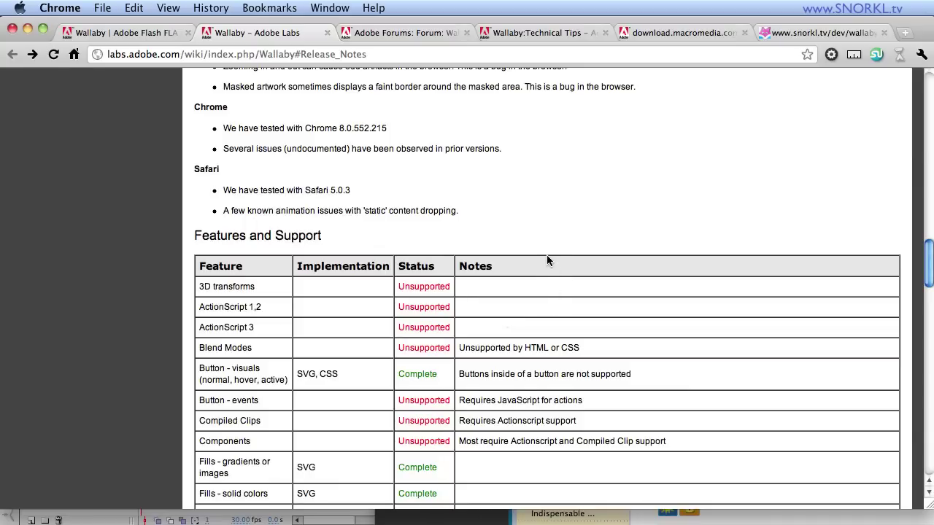
scroll(547, 261, down, 20)
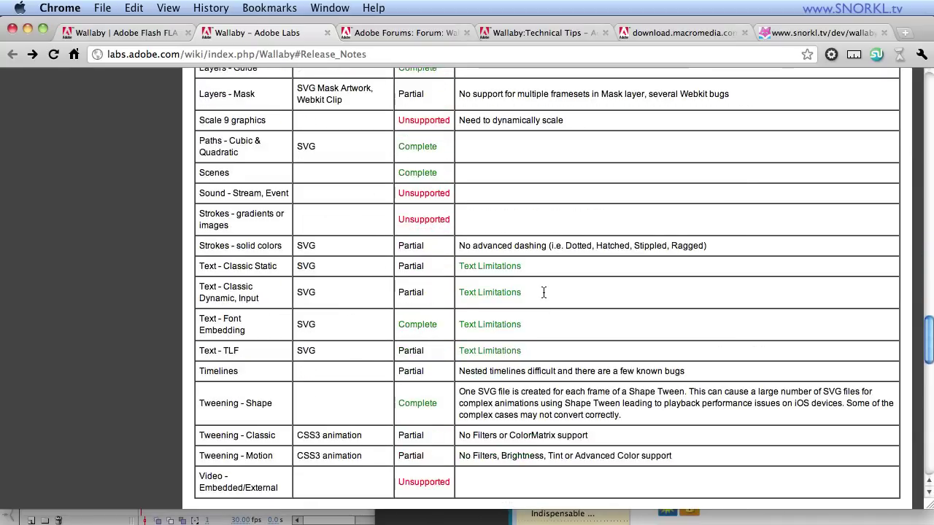
scroll(544, 292, down, 8)
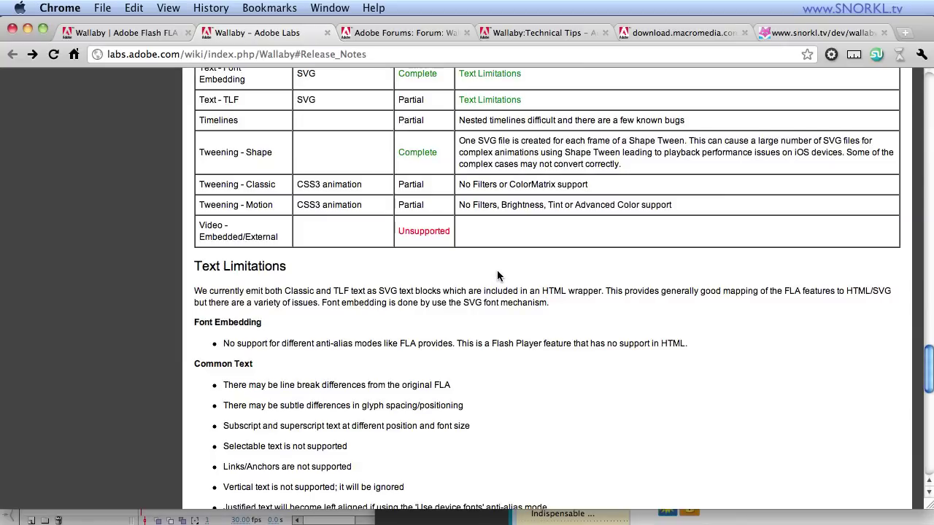
scroll(498, 275, down, 20)
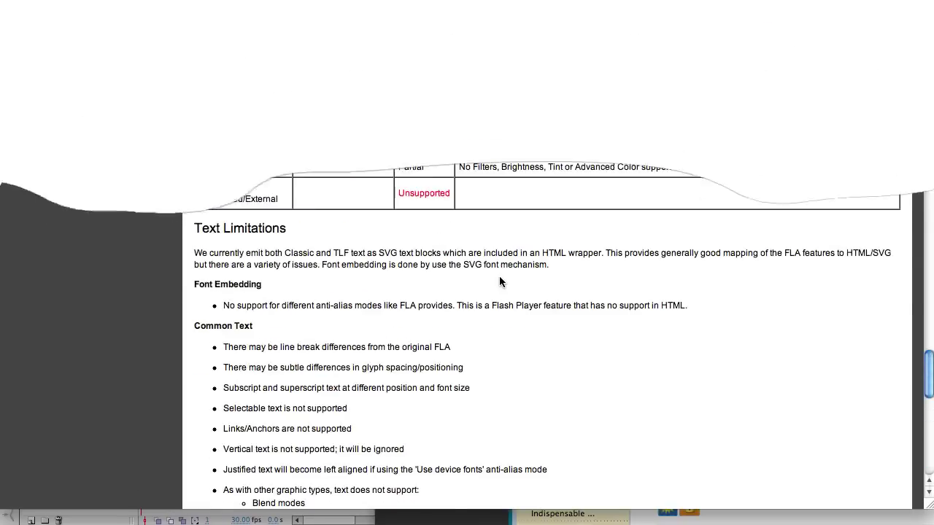